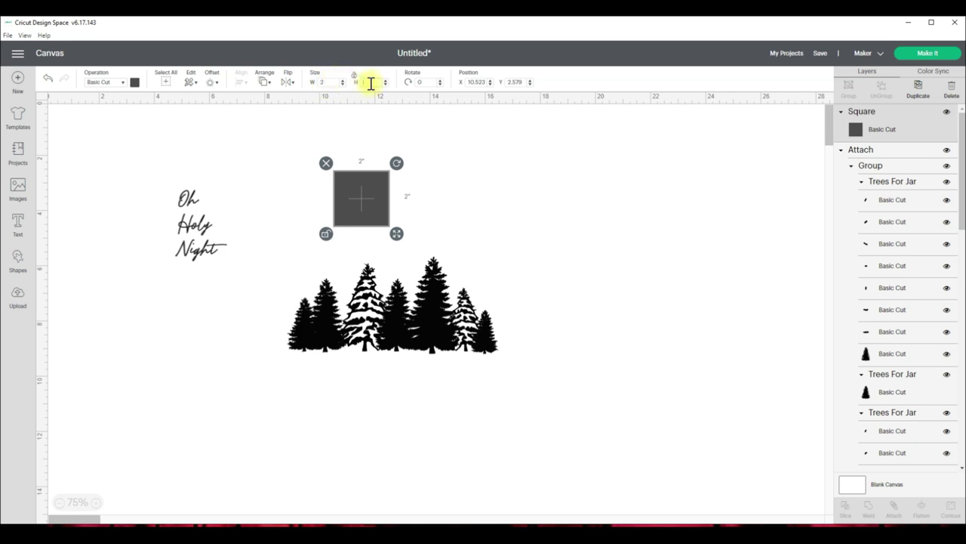
Resize the square to 14 inches wide by 5.5 inches high and reposition it above the trees.
left_click(330, 82)
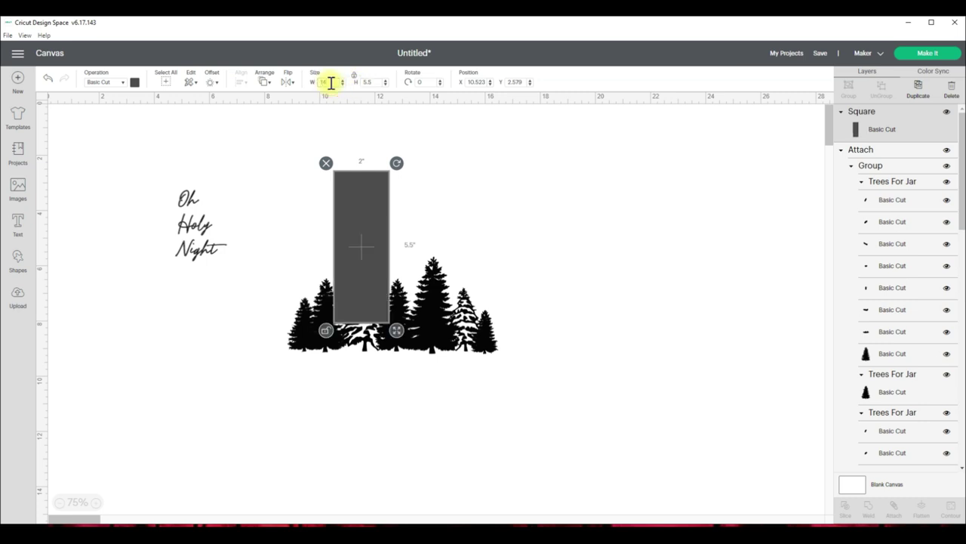
type("14")
key("Return")
left_click_drag(546, 265, 468, 216)
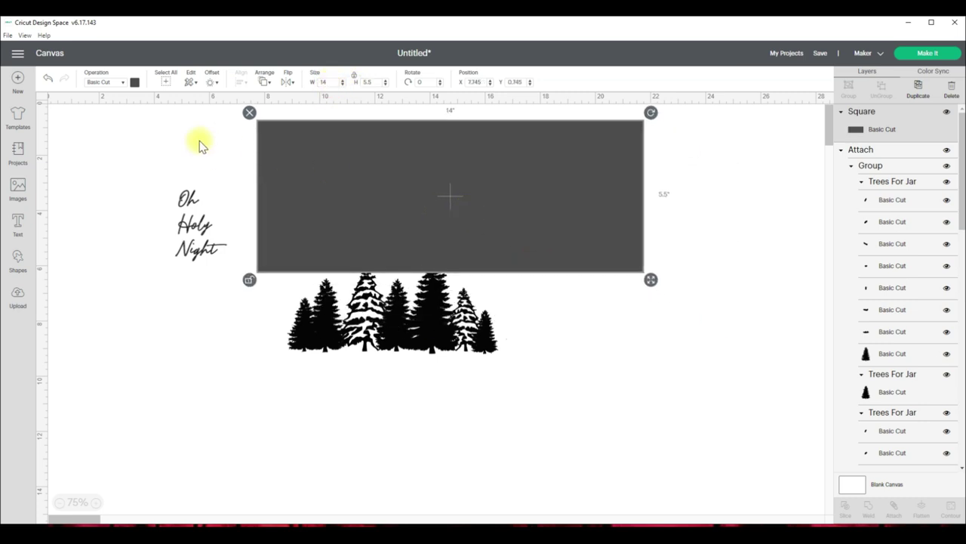
Recolor the rectangle light gray, move it over the trees, and send it to the back.
left_click(135, 83)
left_click(155, 182)
left_click_drag(591, 222, 568, 324)
right_click(568, 324)
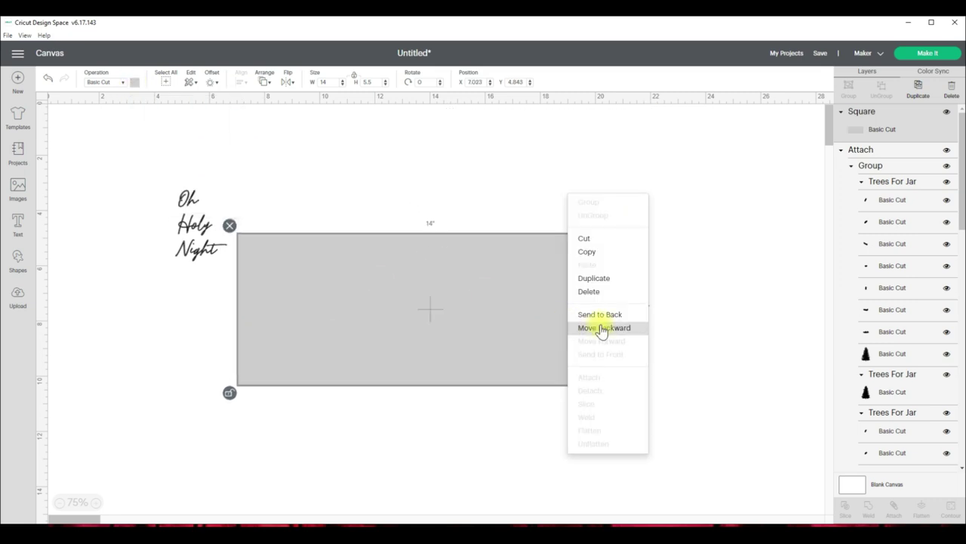
left_click(606, 319)
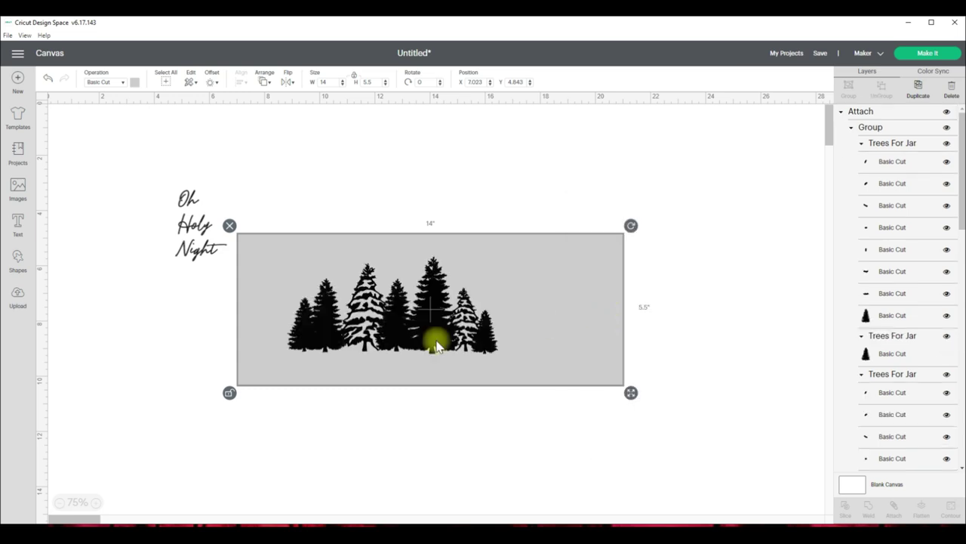
Move the tree group to the rectangle's lower right corner and the "Oh Holy Night" lettering above the rectangle.
left_click(423, 334)
left_click_drag(423, 335, 547, 367)
left_click_drag(181, 225, 469, 176)
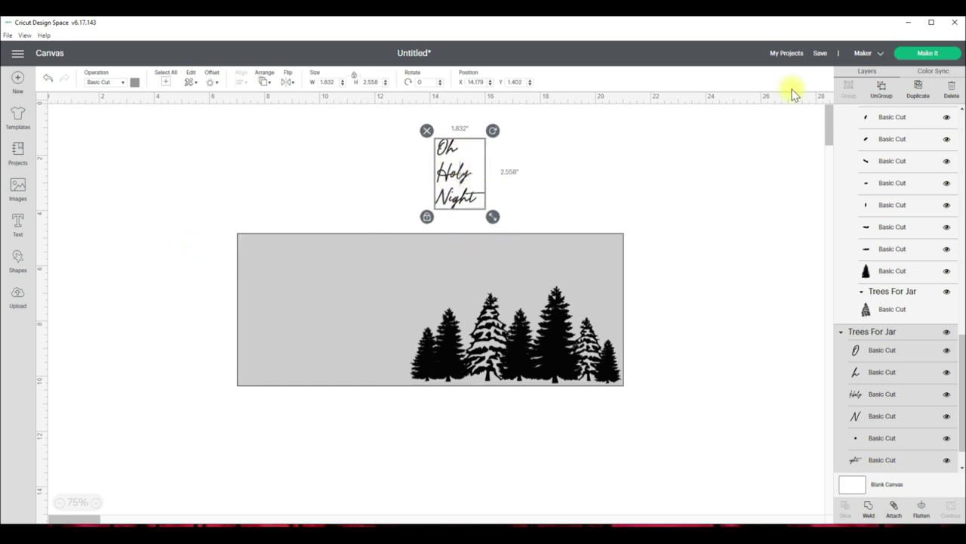
Ungroup the "Oh Holy Night" lettering and group the letter pieces of "Night".
left_click(882, 89)
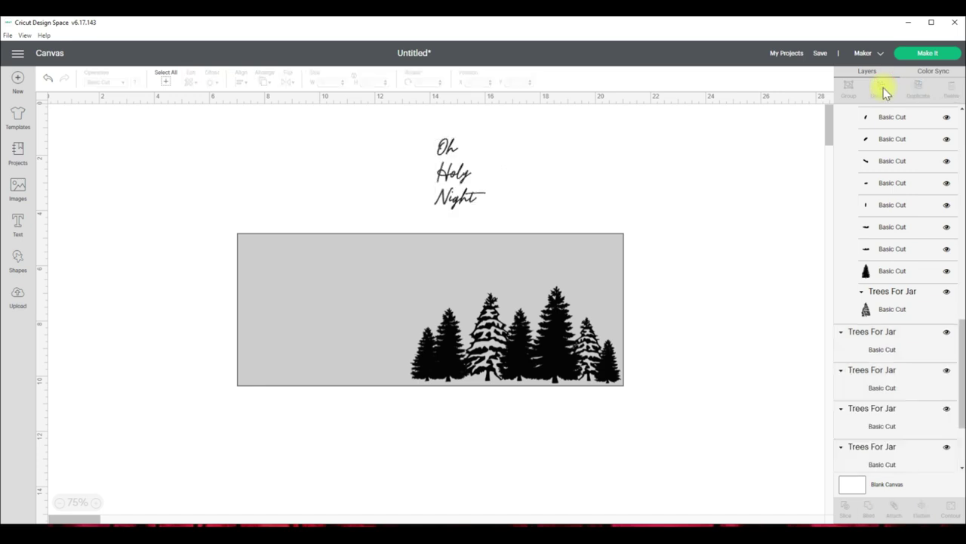
left_click(453, 209)
left_click_drag(518, 209, 406, 194)
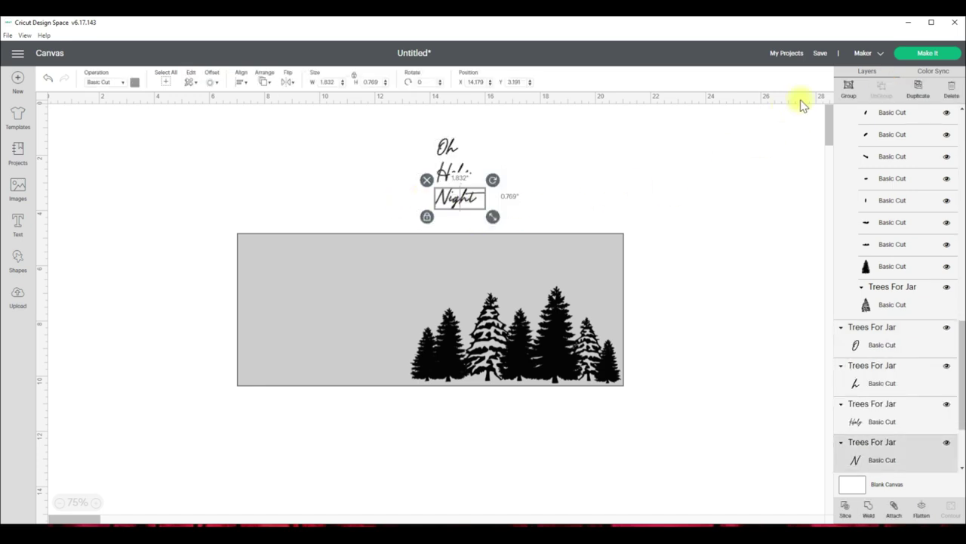
left_click(851, 89)
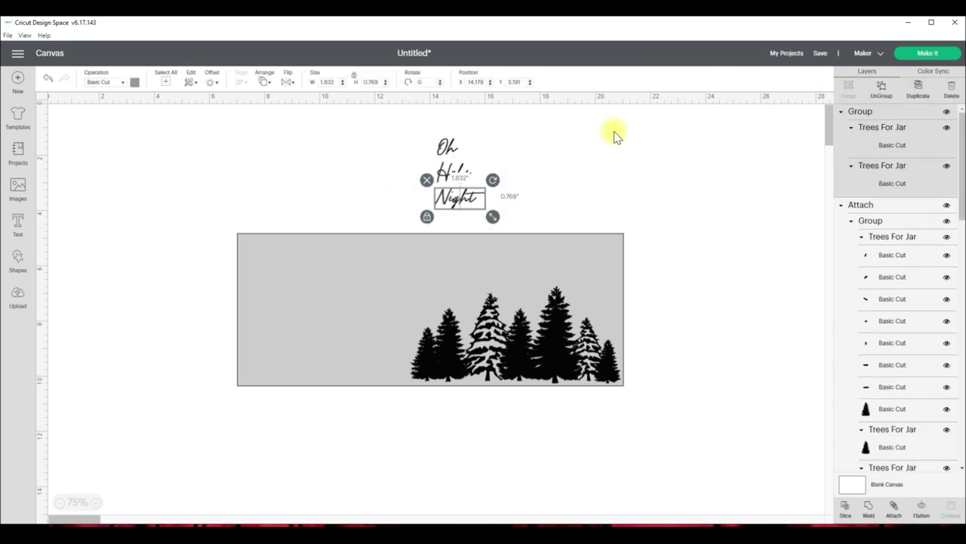
Select the separate "O" and "h" letters and group them as one word.
left_click_drag(518, 186, 420, 168)
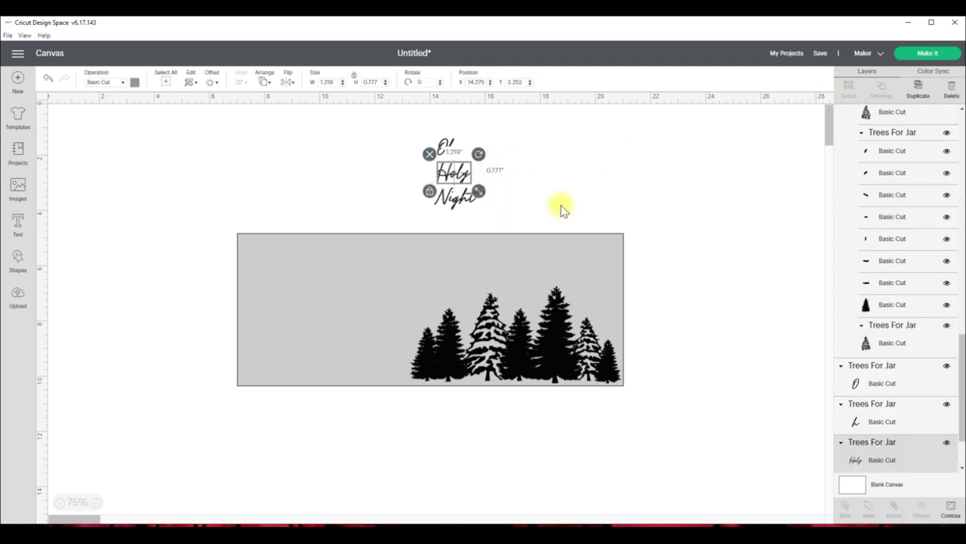
left_click(639, 177)
left_click(466, 177)
left_click(444, 141)
left_click(509, 149)
left_click(443, 140)
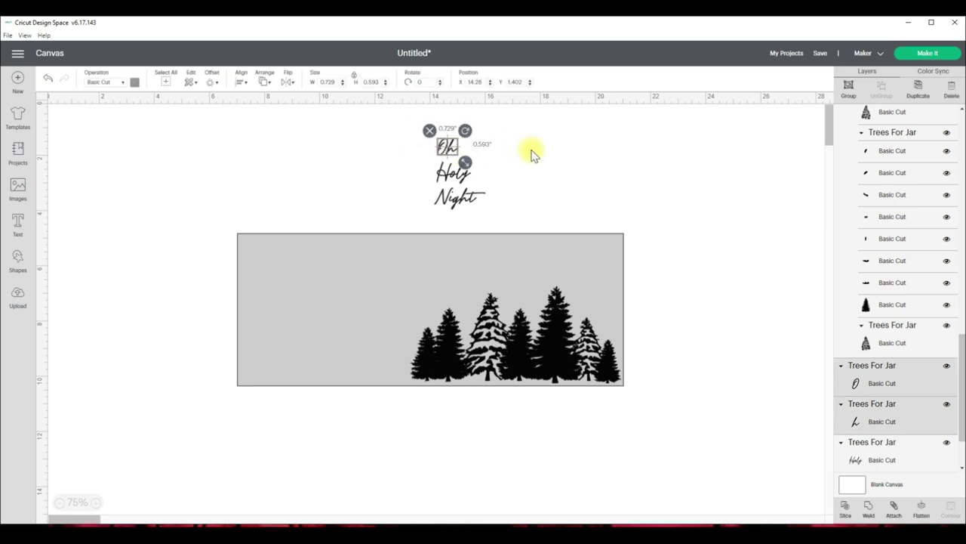
left_click(849, 91)
Move "Holy" beside "Oh" and bring "Night" up to the right of them.
left_click(509, 155)
left_click_drag(451, 182, 524, 163)
left_click(580, 208)
left_click(521, 184)
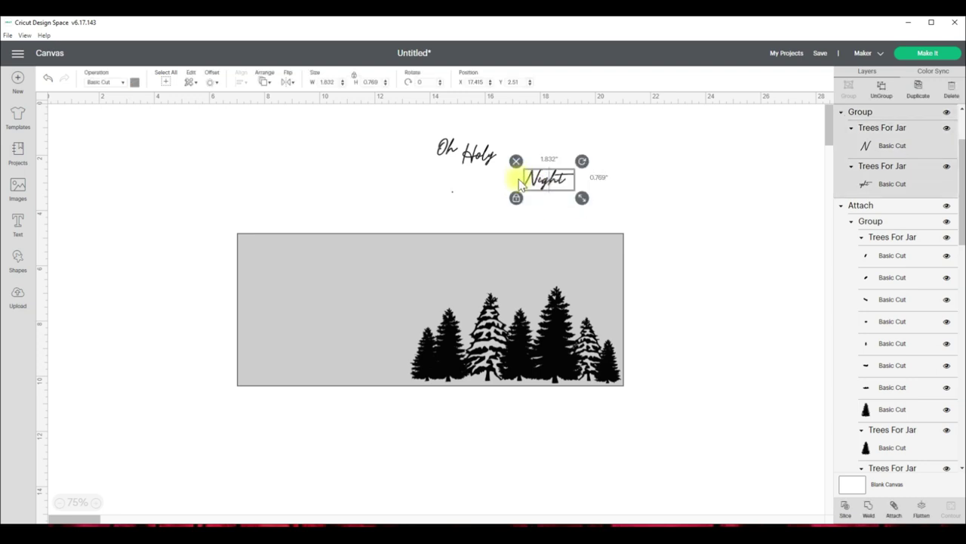
Reunite the stray dot with "Night", place the word beside "Holy", and group the dot with it.
left_click(462, 201)
left_click(453, 194)
left_click_drag(471, 194, 530, 163)
left_click(661, 193)
left_click(848, 88)
left_click(691, 183)
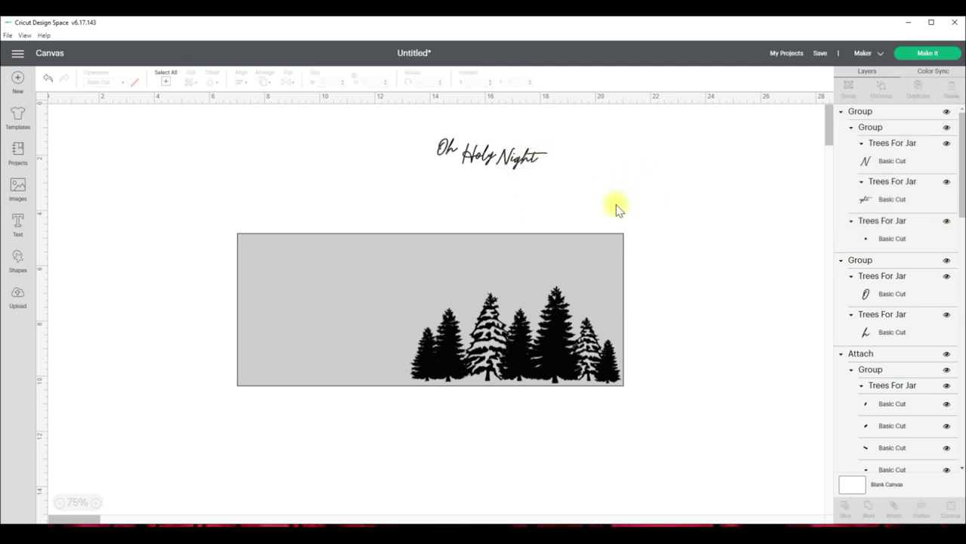
Duplicate the attached tree group and place the copy over the left part of the rectangle.
left_click_drag(518, 364, 518, 361)
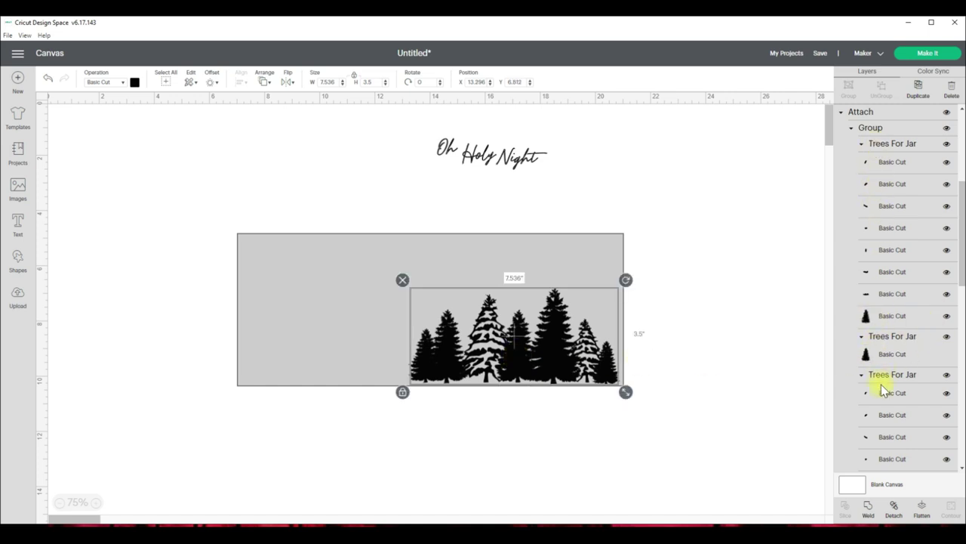
scroll(896, 313, "down", 5)
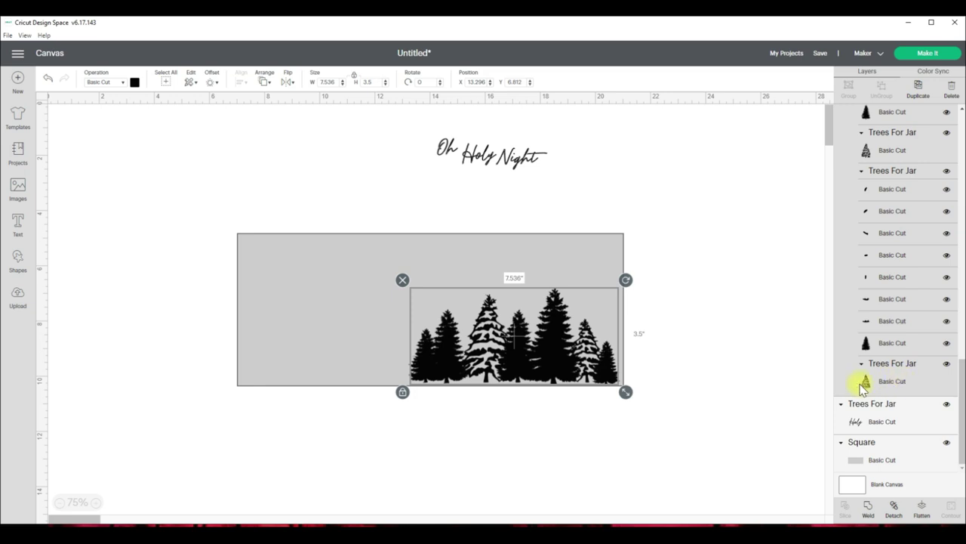
right_click(529, 361)
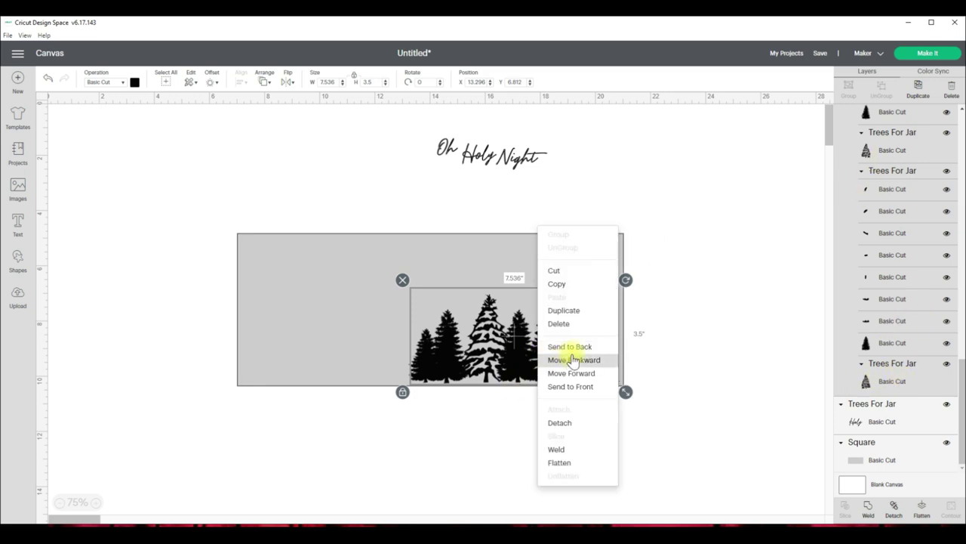
left_click(573, 310)
left_click_drag(583, 362, 352, 354)
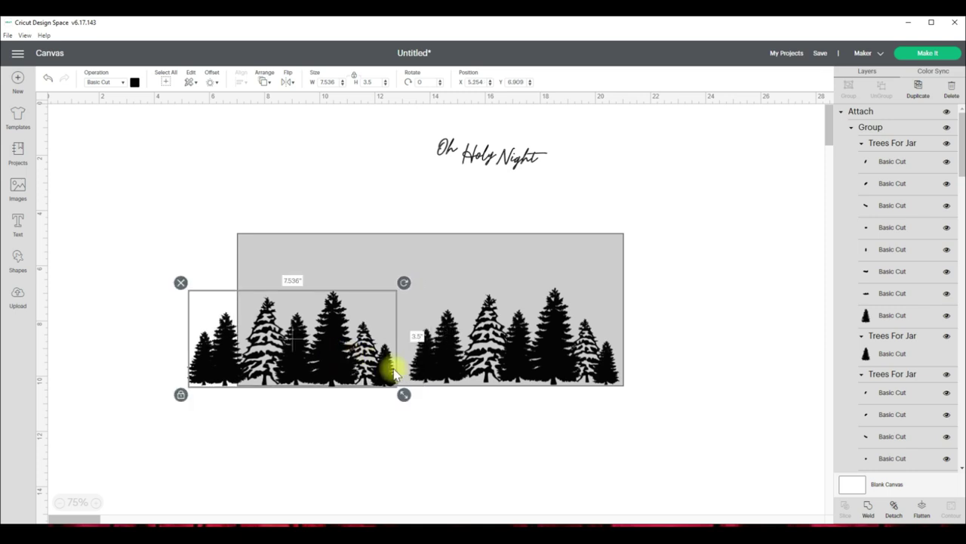
Move the copied tree group off the rectangle to the empty canvas at its upper right.
left_click_drag(296, 365, 559, 459)
left_click(677, 440)
left_click(587, 464)
left_click_drag(489, 445, 641, 194)
left_click(735, 287)
left_click(701, 188)
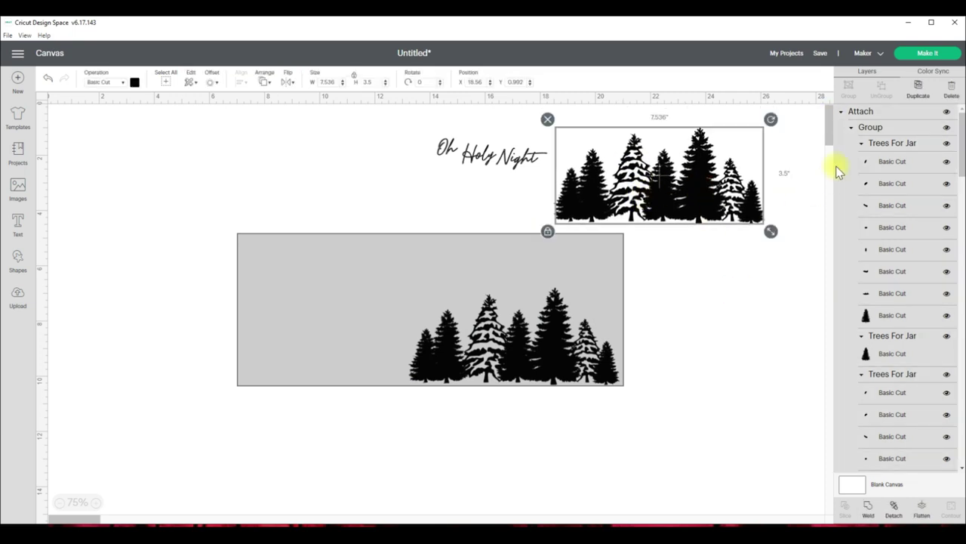
Detach and ungroup the copied trees so that each tree is a separate object.
left_click(595, 370)
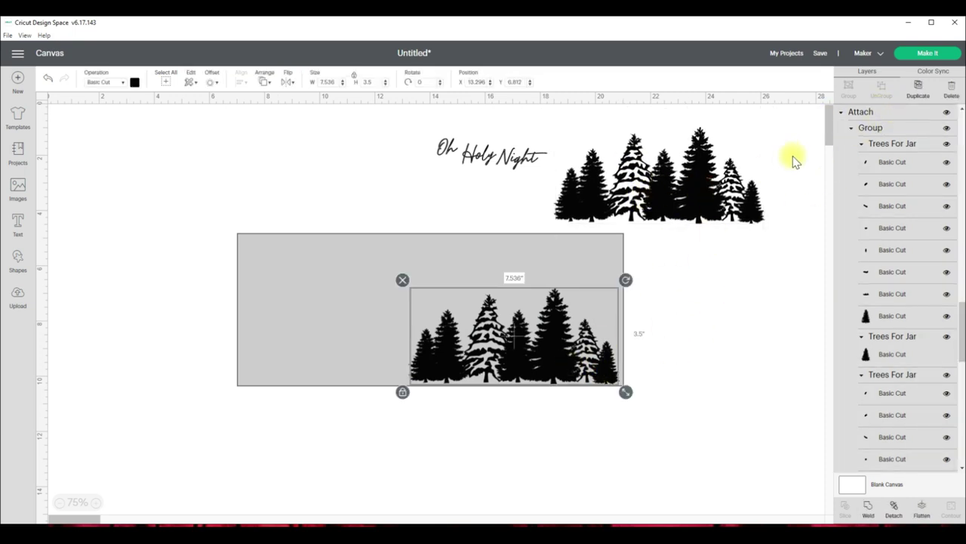
left_click(713, 202)
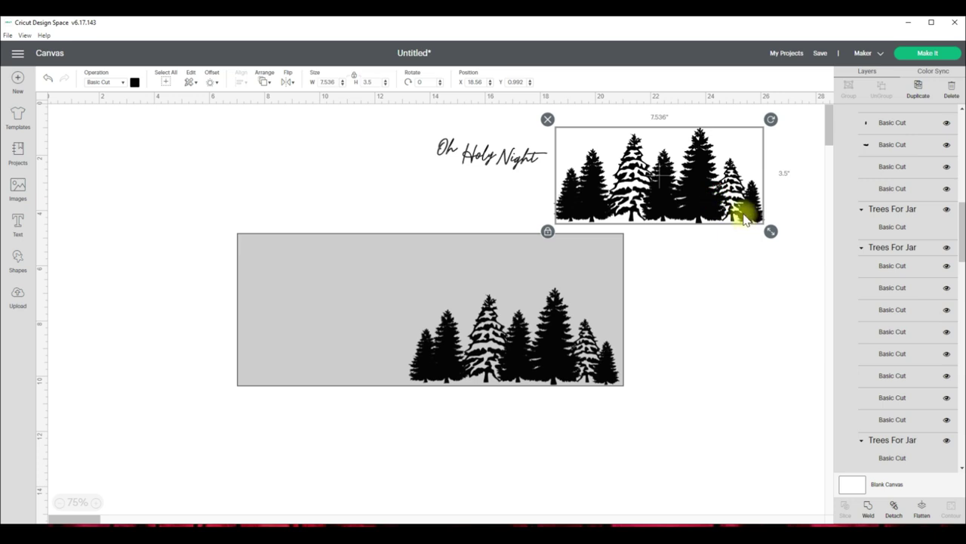
left_click(894, 511)
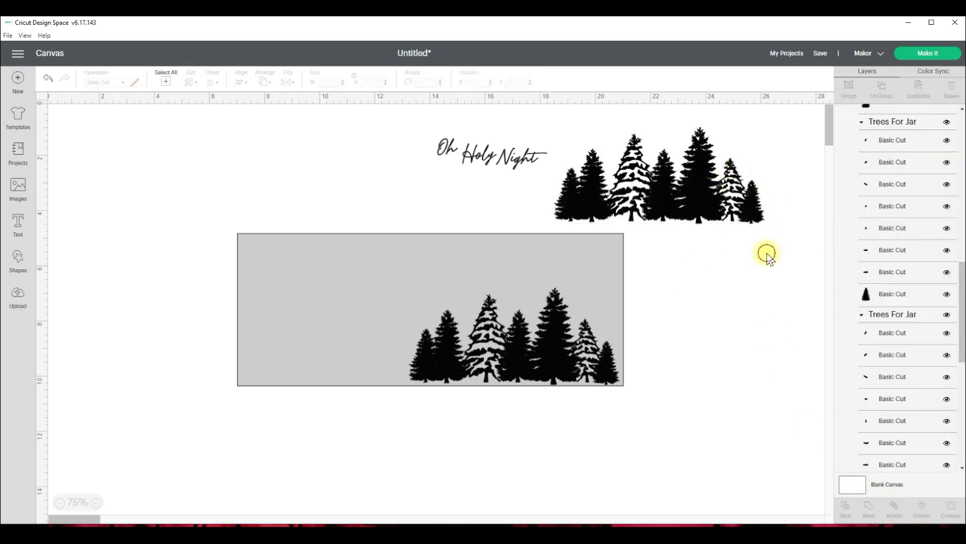
left_click(755, 213)
left_click(881, 89)
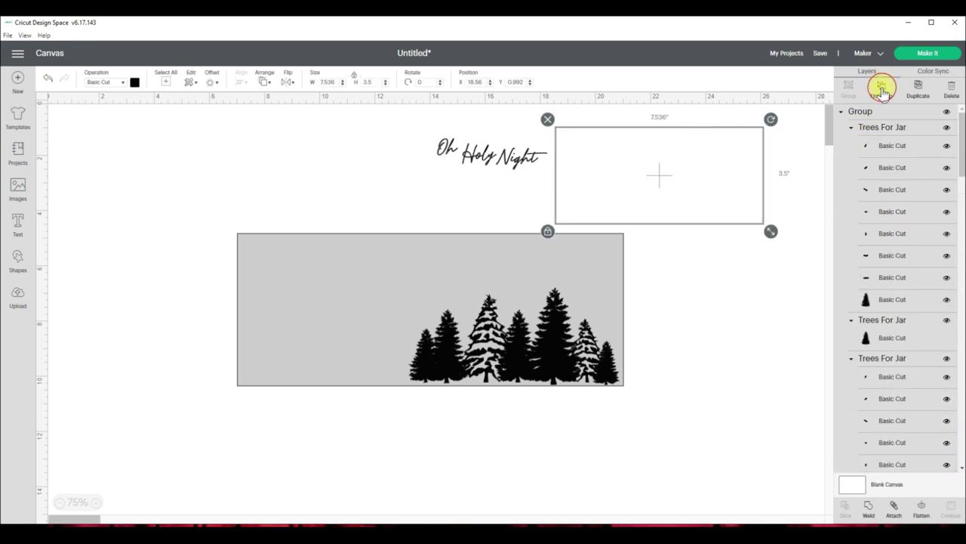
Move the smallest copied tree well away below the others and shift the remaining copied trees to the right.
left_click_drag(755, 205, 793, 446)
left_click_drag(781, 230, 577, 170)
left_click_drag(609, 206, 694, 177)
Delete the leftmost small tree from the copies and move the remaining five trees lower, beside the rectangle.
left_click(744, 301)
left_click(618, 208)
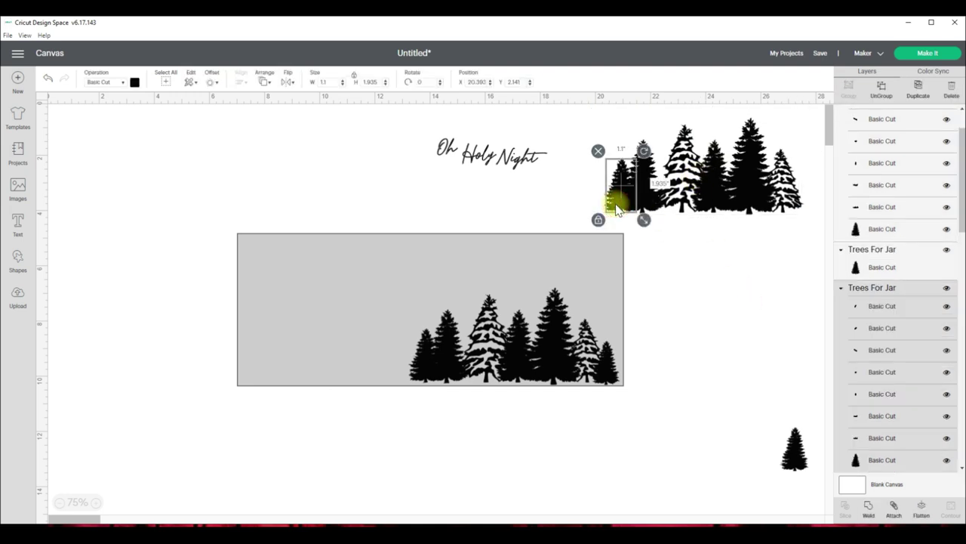
left_click(690, 224)
left_click_drag(811, 231, 724, 241)
Unlock the original tree group's proportions, narrow it to about 7 inches, and move it against the rectangle's right edge.
left_click(609, 362)
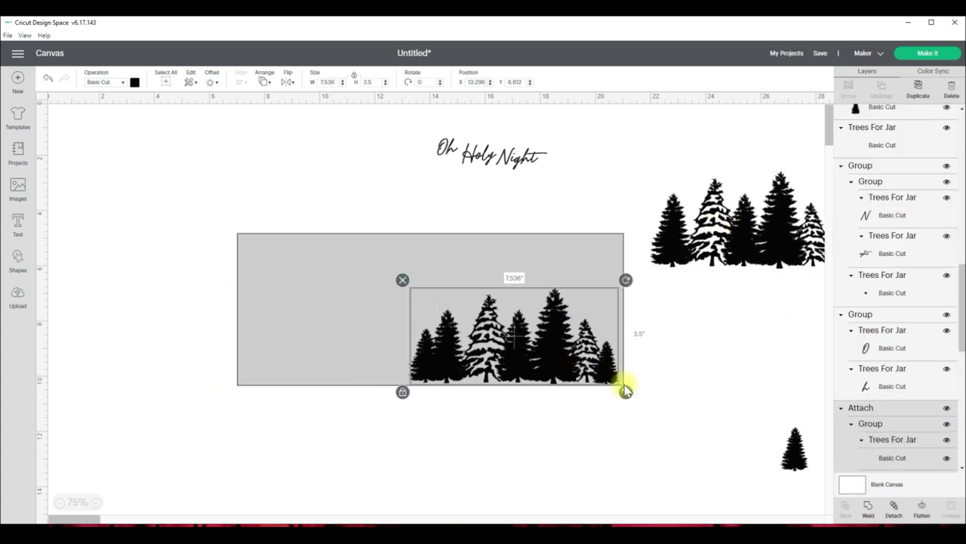
left_click(354, 78)
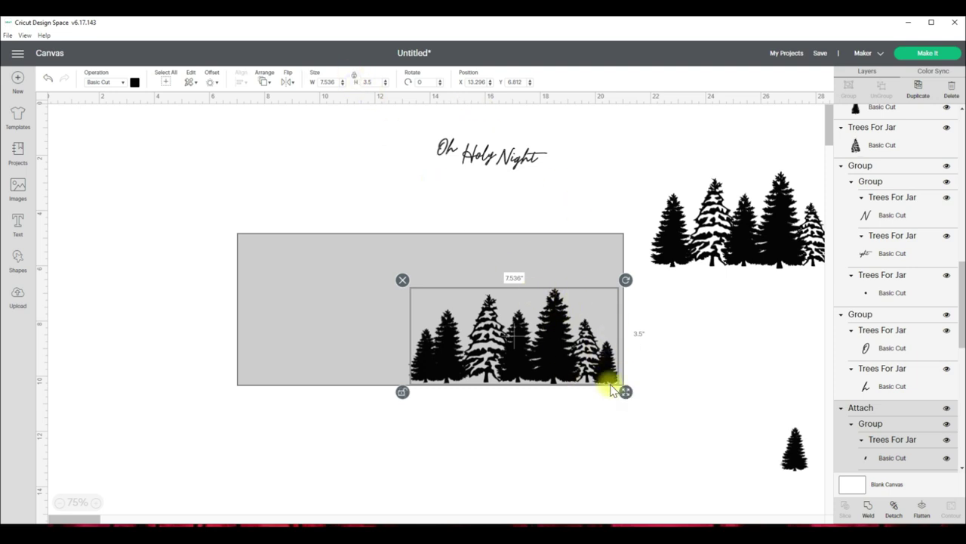
left_click_drag(626, 392, 611, 393)
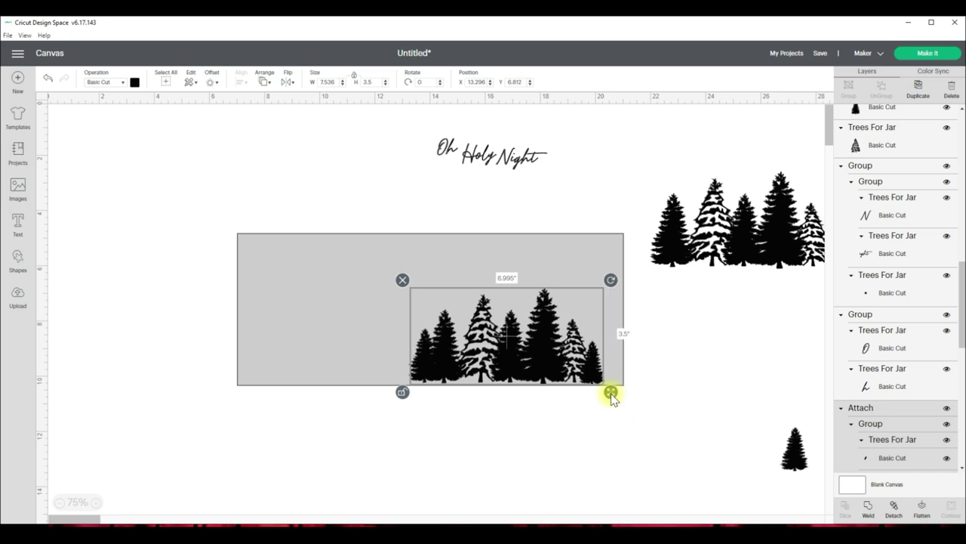
left_click_drag(557, 370, 573, 365)
Move the five loose trees into the rectangle's left part and narrow them to leave a gap before the original trees.
left_click(746, 245)
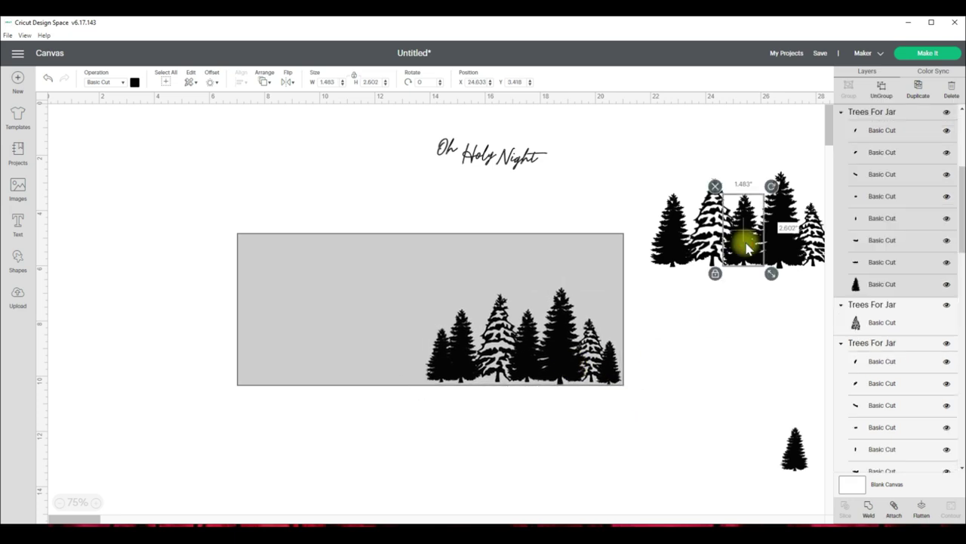
left_click(643, 190)
left_click_drag(654, 173, 906, 287)
left_click_drag(779, 243, 379, 362)
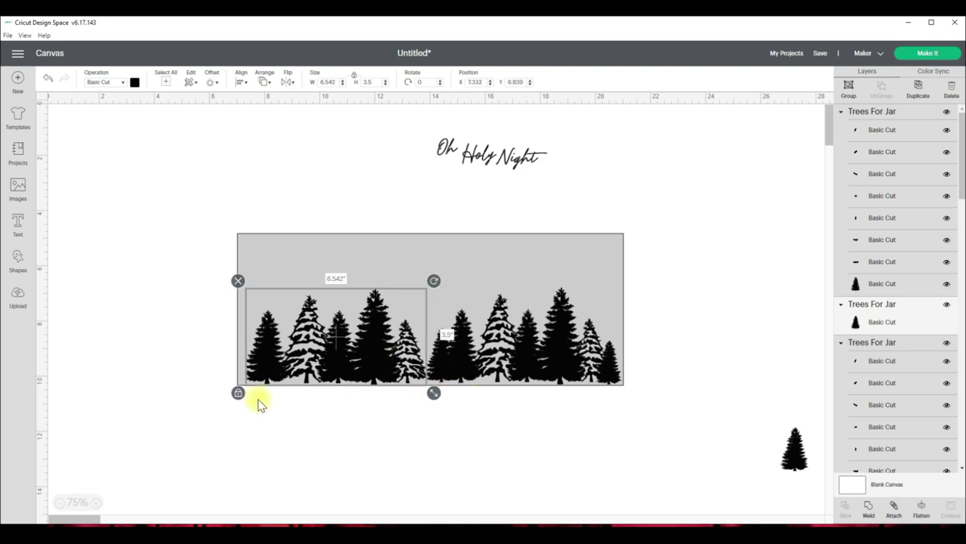
left_click_drag(435, 392, 384, 367)
left_click(468, 458)
Fill the gap with the spare tree, enlarged to about 1.55 by 2.73 inches, and nudge the leftmost tree into line.
left_click_drag(793, 449, 421, 366)
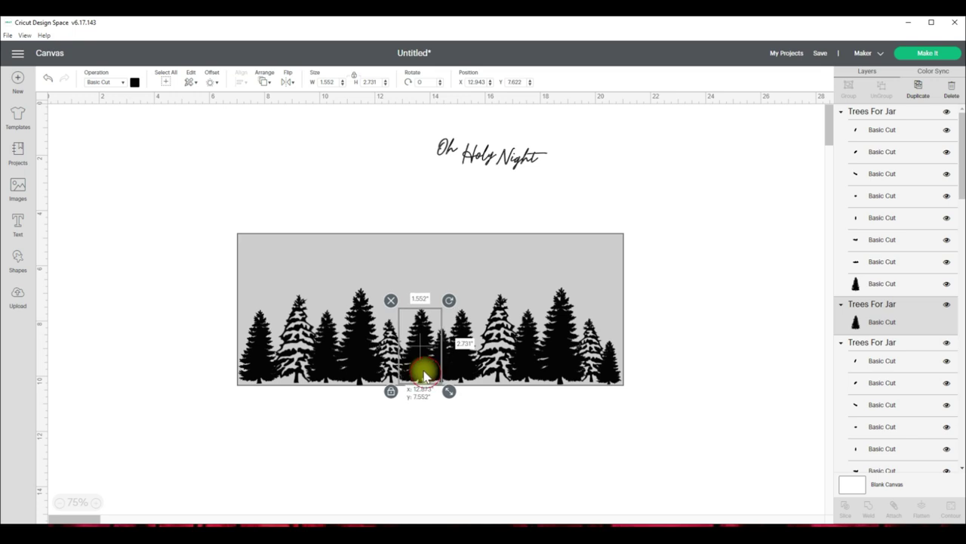
left_click(613, 516)
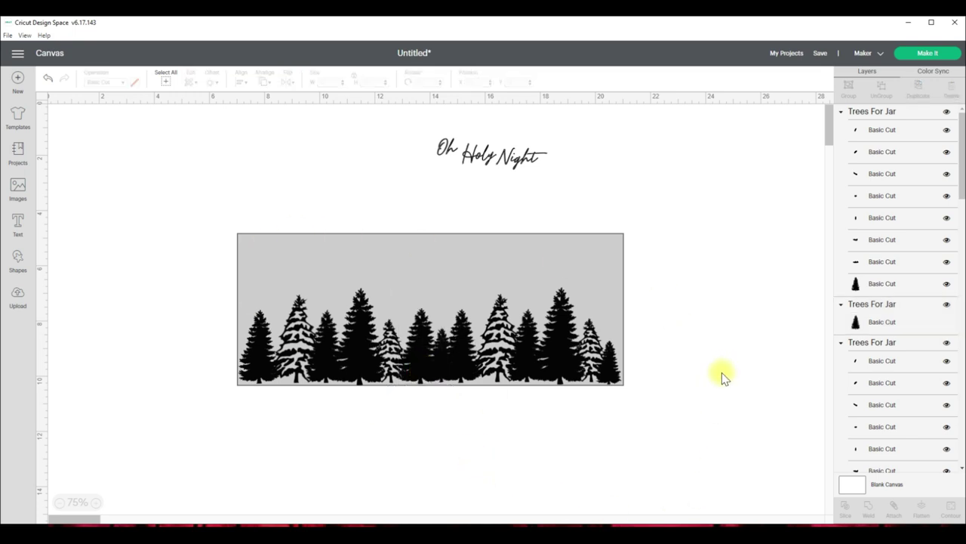
left_click(612, 380)
left_click_drag(259, 369, 259, 371)
left_click(558, 427)
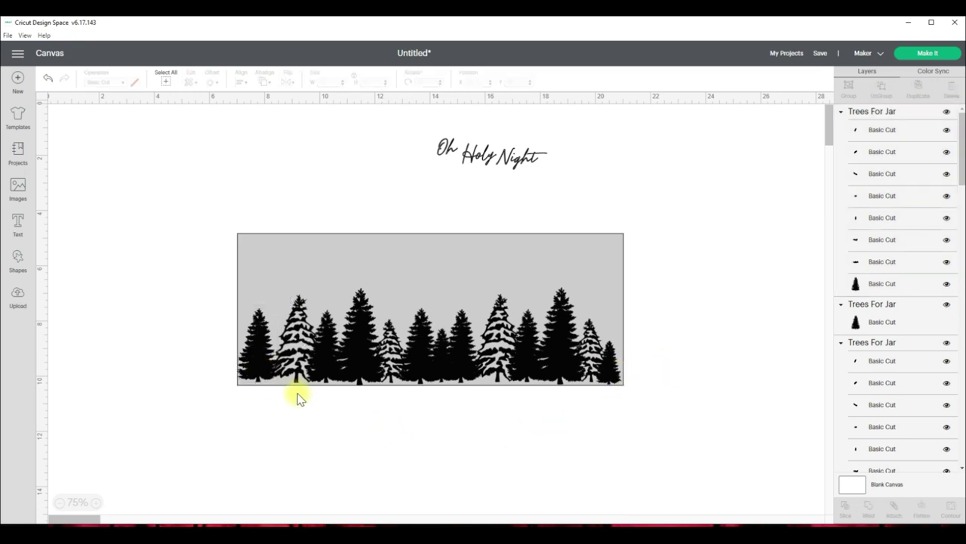
Move the gray rectangle below the trees and align the whole row of trees along the bottom.
left_click_drag(458, 247, 461, 451)
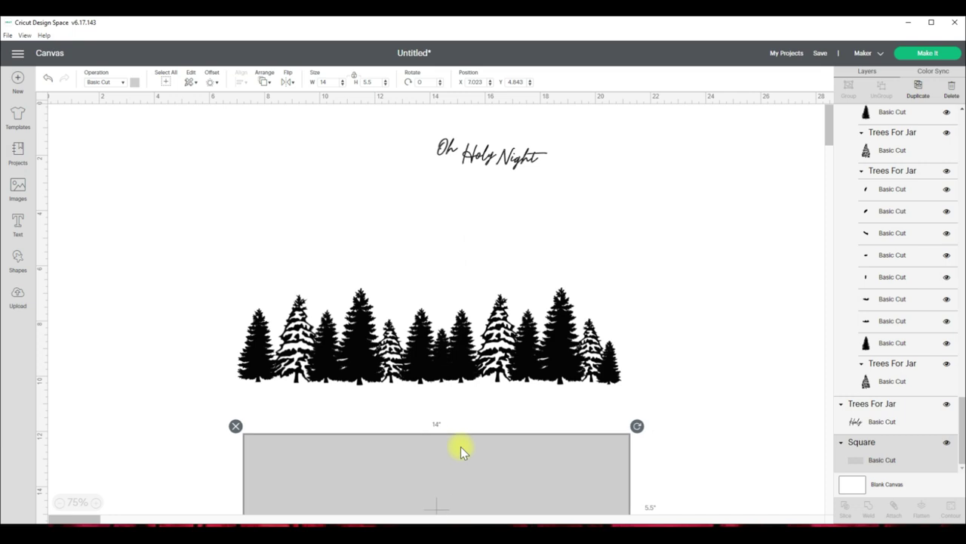
left_click_drag(205, 270, 635, 389)
left_click(243, 85)
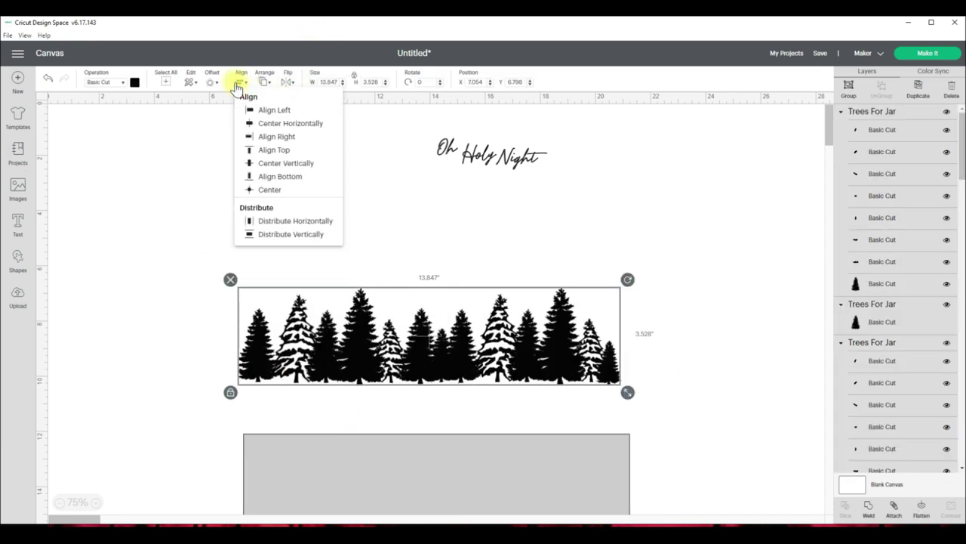
left_click(277, 179)
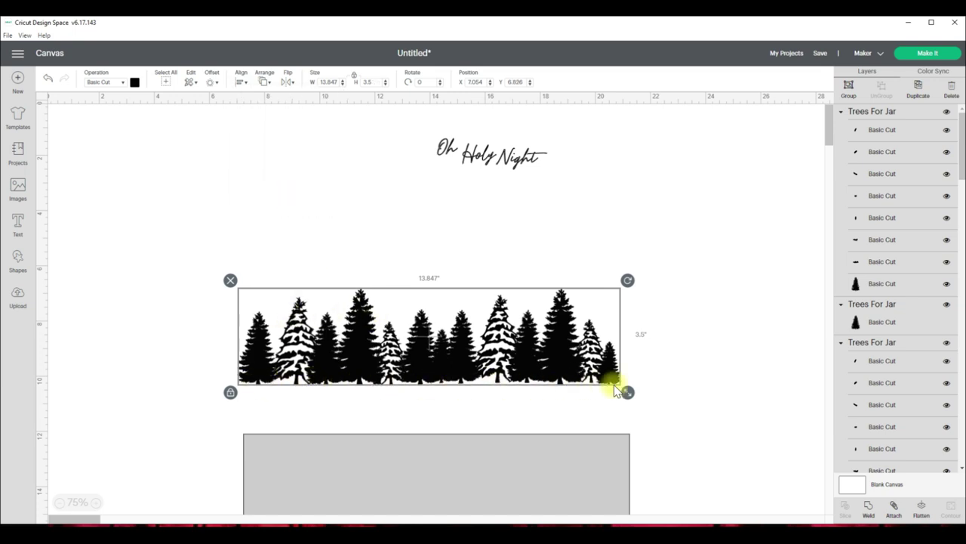
Group and attach the whole row of trees as one piece.
left_click(853, 89)
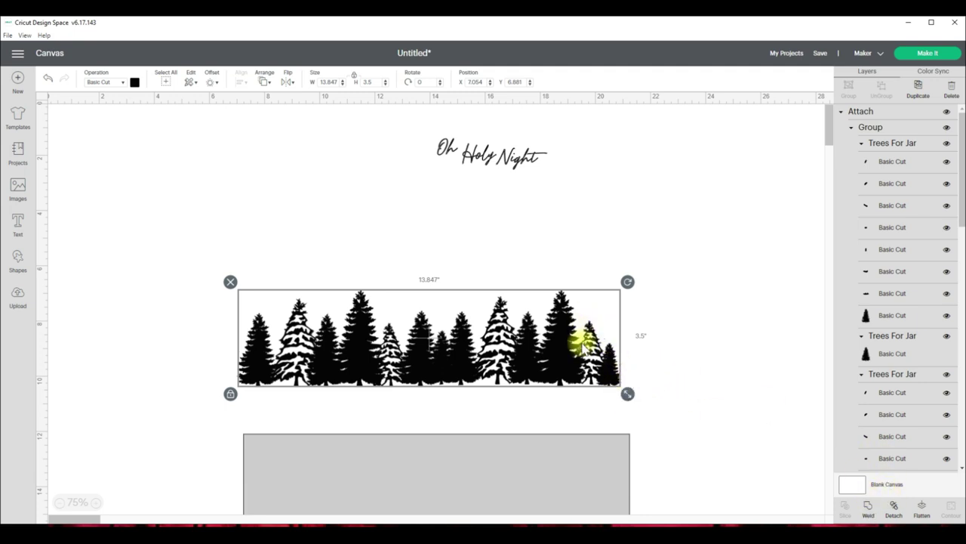
left_click(868, 508)
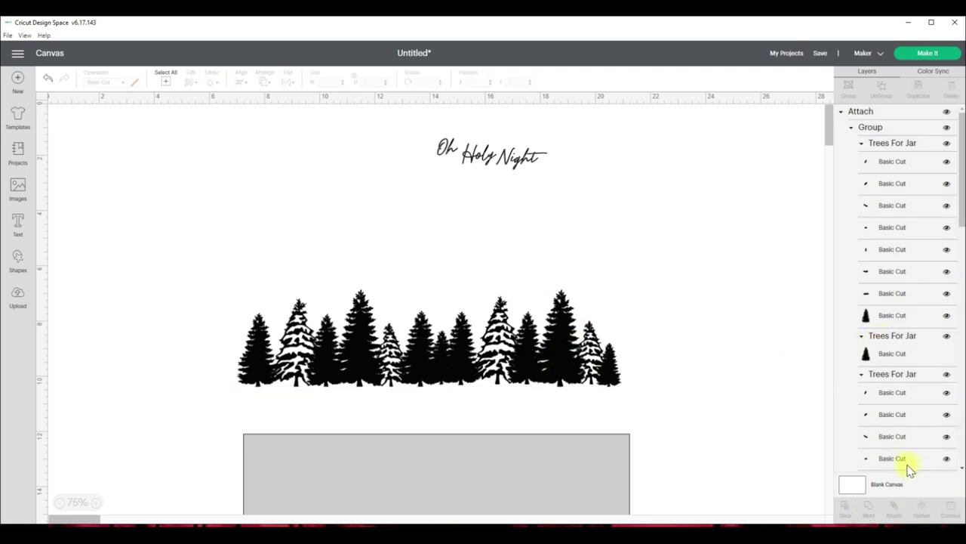
Weld the whole attached row of trees into a single shape.
scroll(898, 295, "down", 5)
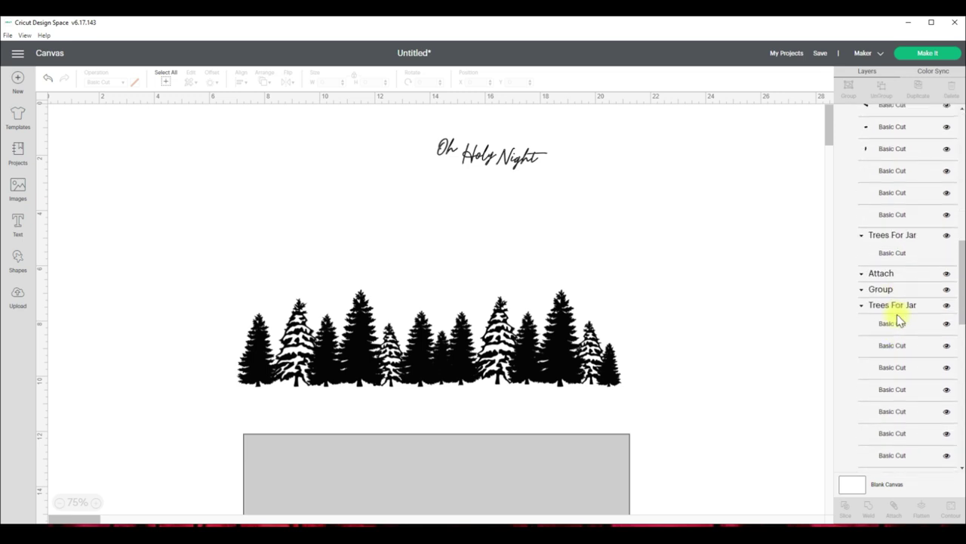
scroll(900, 372, "down", 2)
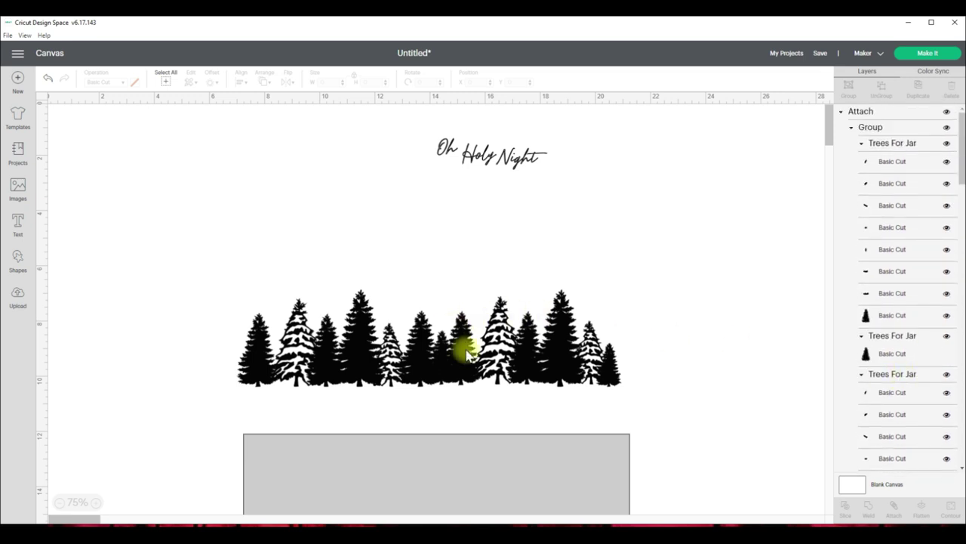
left_click(540, 362)
left_click_drag(571, 370, 586, 356)
left_click(868, 509)
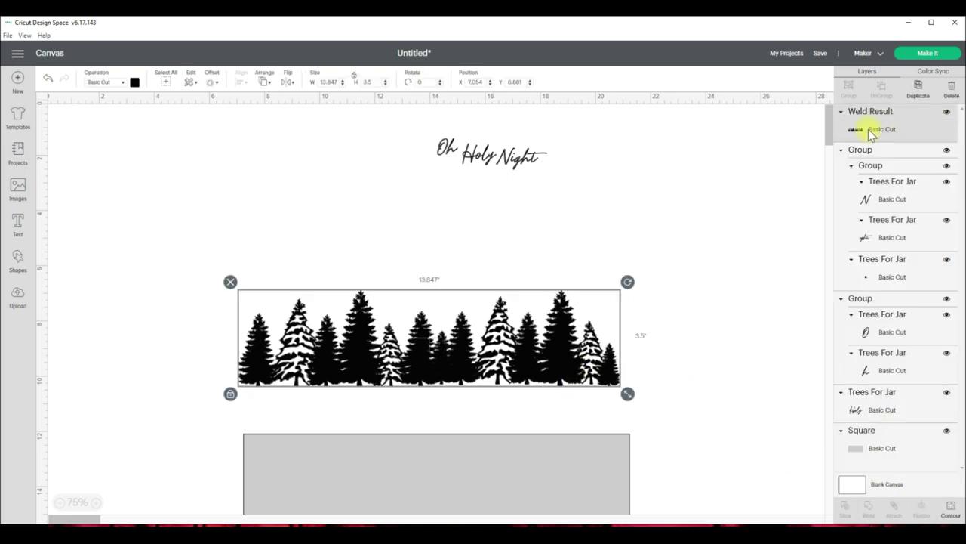
left_click(880, 140)
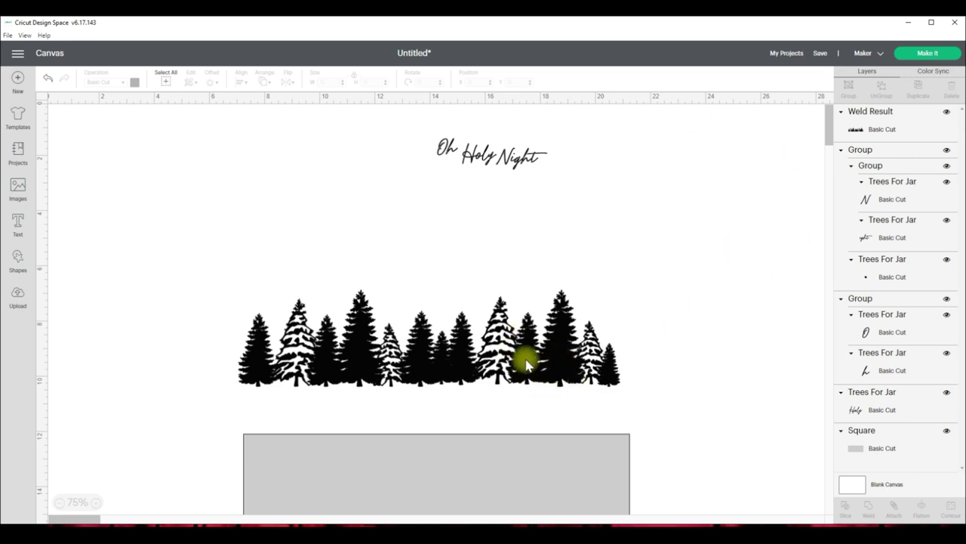
Place the gray rectangle below the lettering and fit the welded tree row along its bottom edge.
left_click(98, 503)
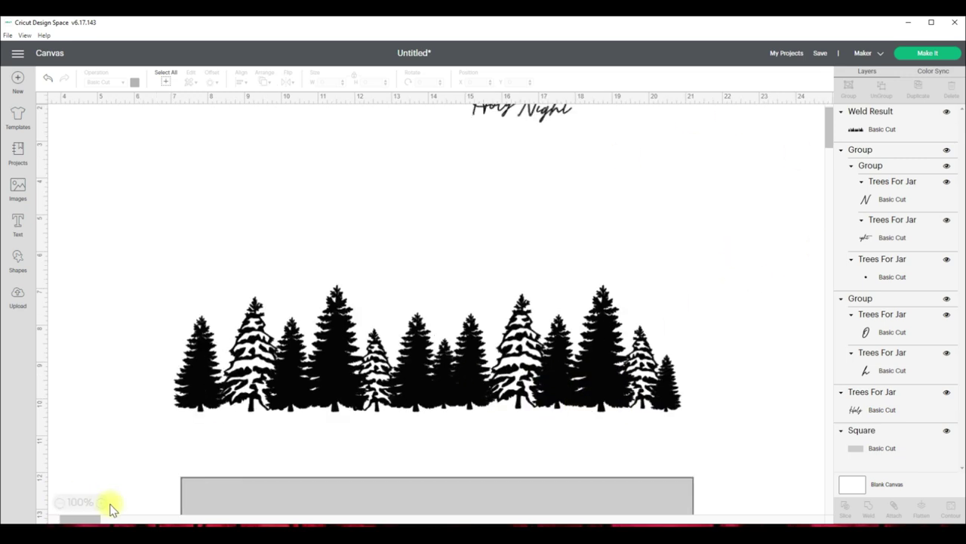
left_click(101, 503)
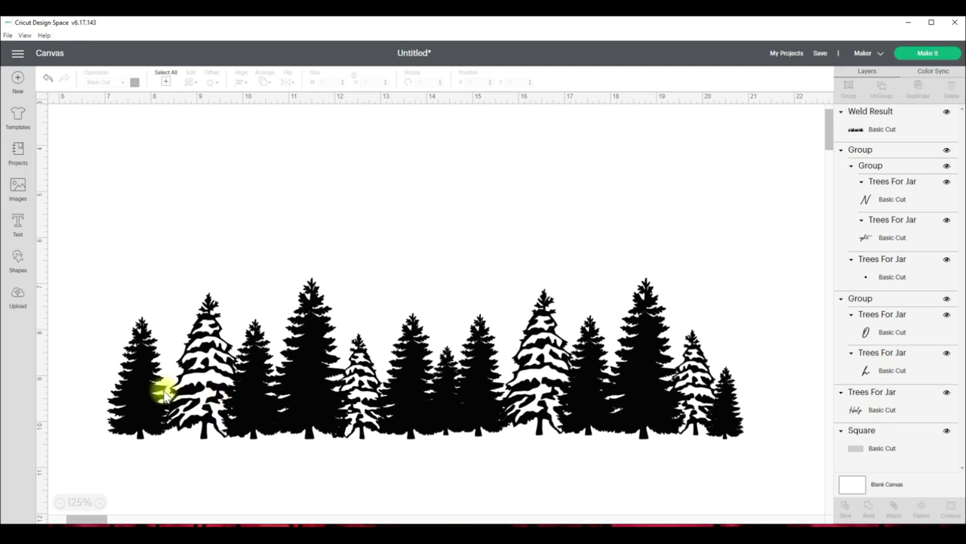
left_click(63, 502)
left_click(64, 503)
left_click(64, 503)
scroll(367, 323, "up", 1)
left_click_drag(423, 287, 453, 325)
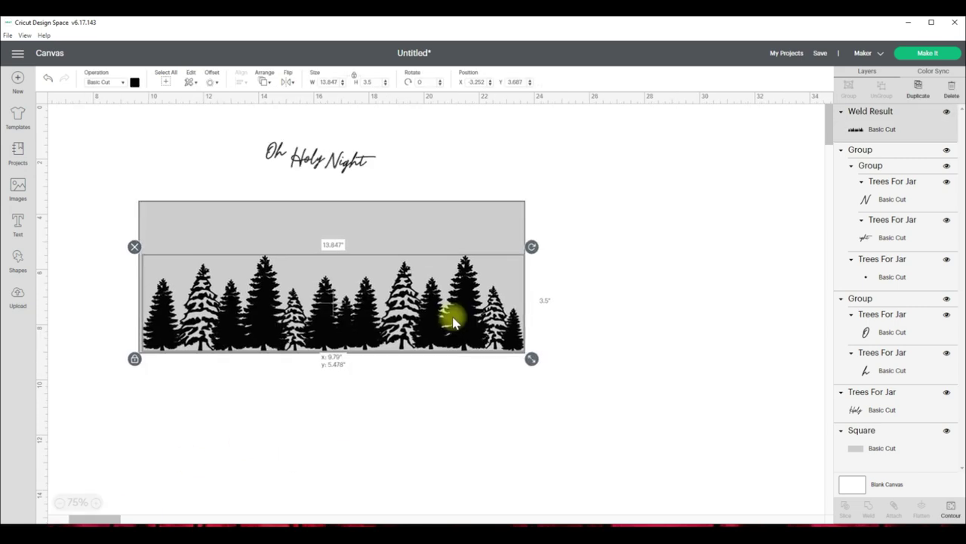
left_click(414, 457)
Rearrange the words "Oh", "Holy" and "Night" into one level line with even gaps between them.
left_click(305, 160)
left_click(346, 162)
mouse_move(272, 154)
left_mouse_down()
mouse_move(224, 228)
mouse_move(257, 163)
mouse_move(322, 160)
mouse_move(280, 163)
left_mouse_up()
left_click(348, 162)
left_click_drag(380, 158, 371, 161)
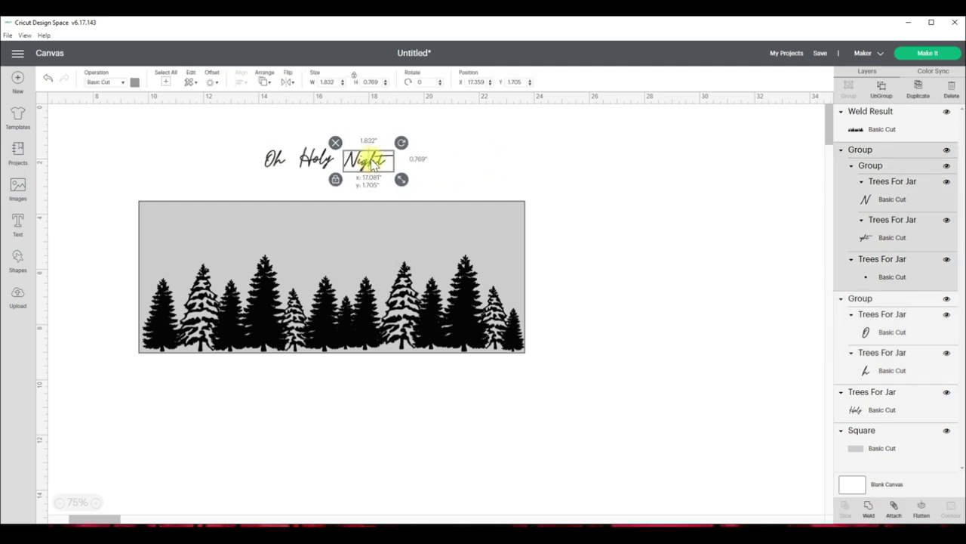
Group the three words and place them above the trees inside the rectangle, enlarged to about 8.57 by 1.63 inches.
left_click(520, 160)
left_click_drag(240, 127, 450, 186)
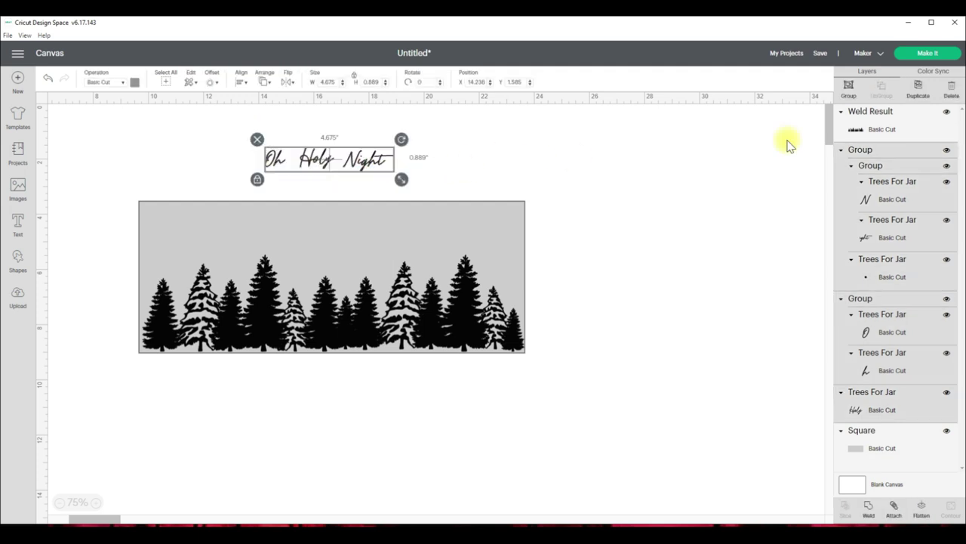
left_click(860, 92)
left_click_drag(339, 163, 337, 227)
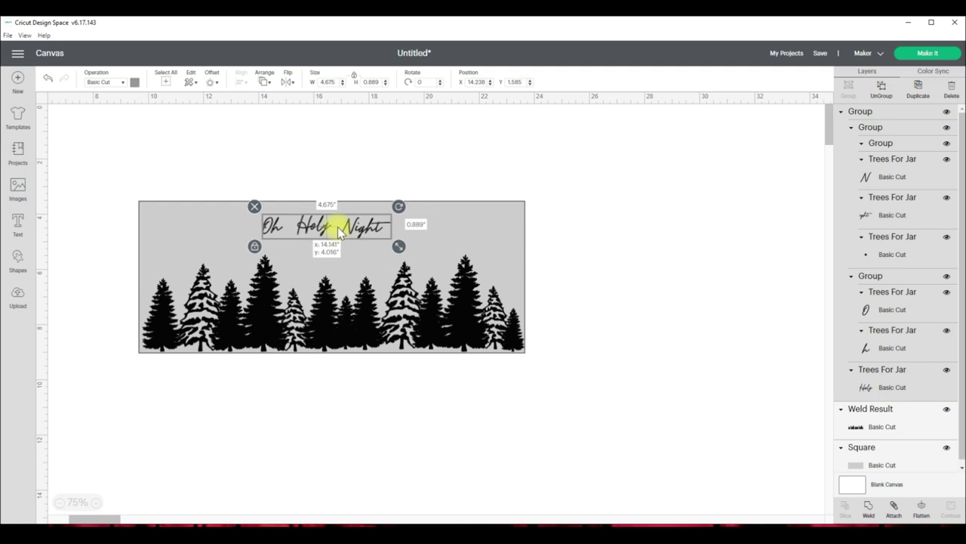
left_click_drag(399, 246, 424, 244)
Color the "Oh Holy Night" lettering black and nudge it into position above the trees.
left_click(134, 81)
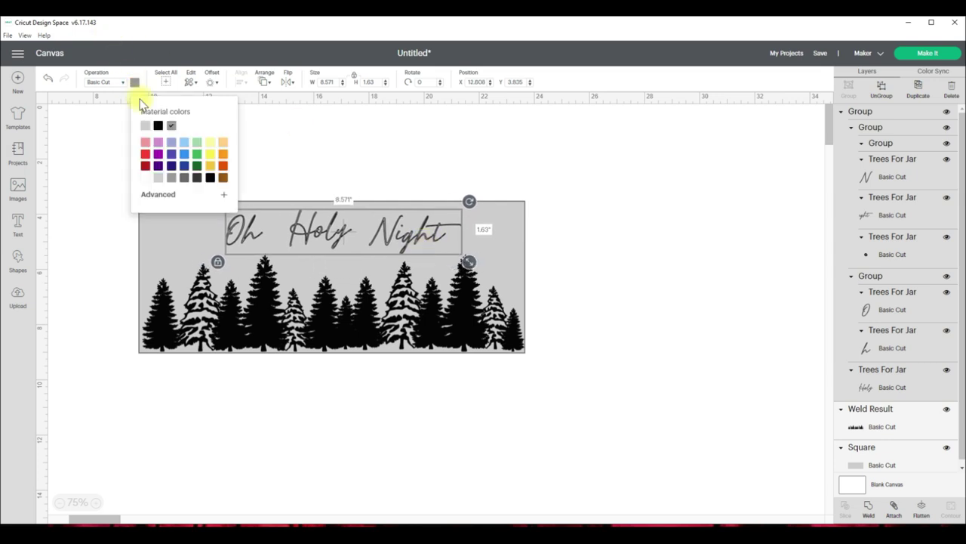
left_click(158, 126)
left_click_drag(341, 218, 347, 229)
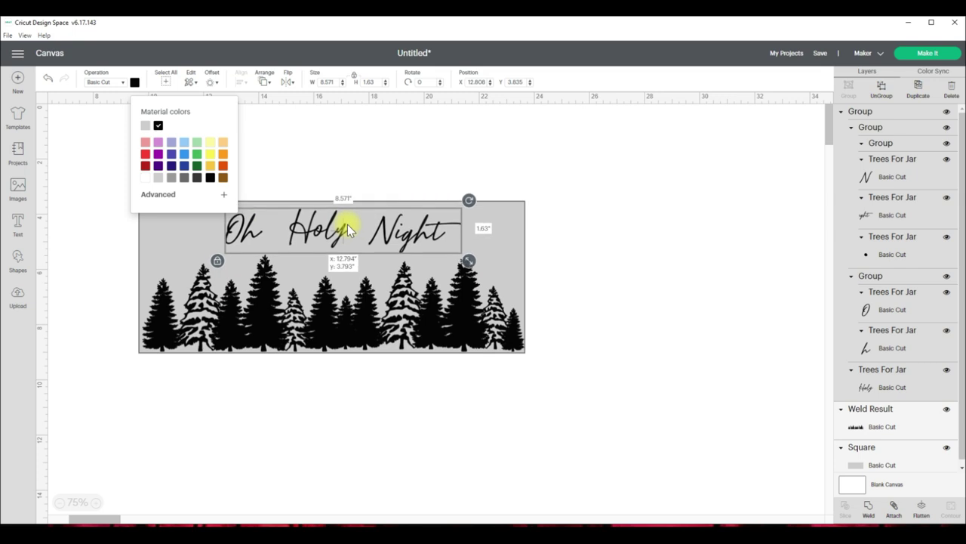
left_click(609, 228)
left_click(400, 240)
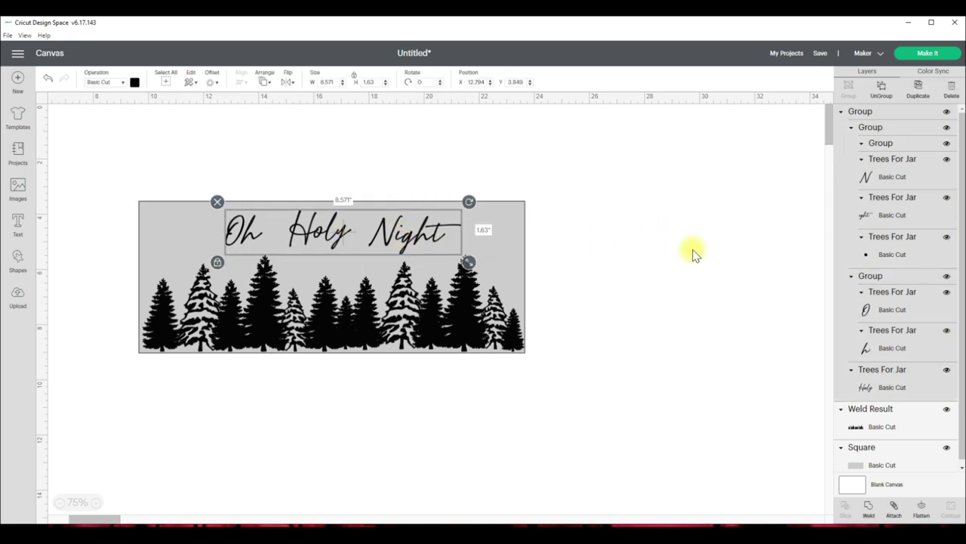
left_click(599, 334)
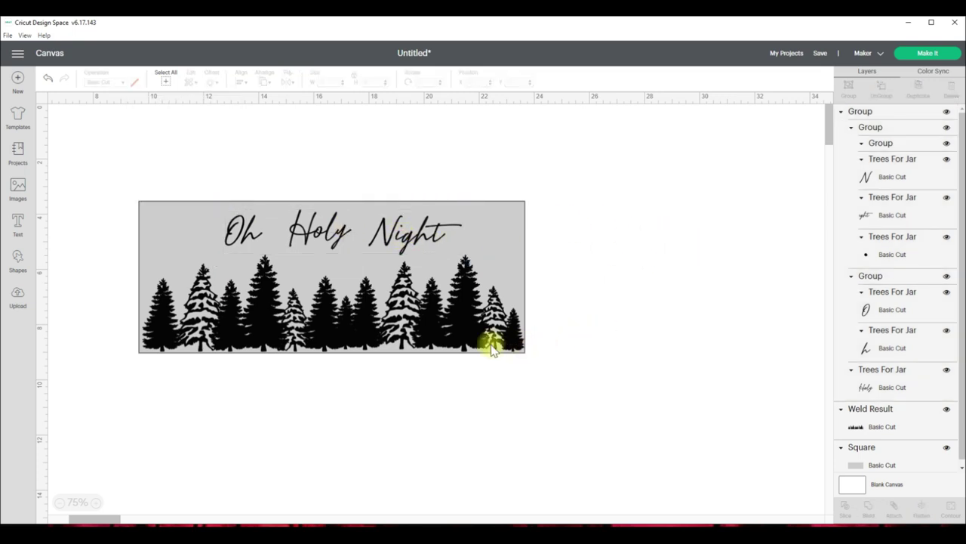
Hide the gray rectangle, examine how the trees and lettering are laid out on the cutting mat, and return to the canvas.
left_click(518, 344)
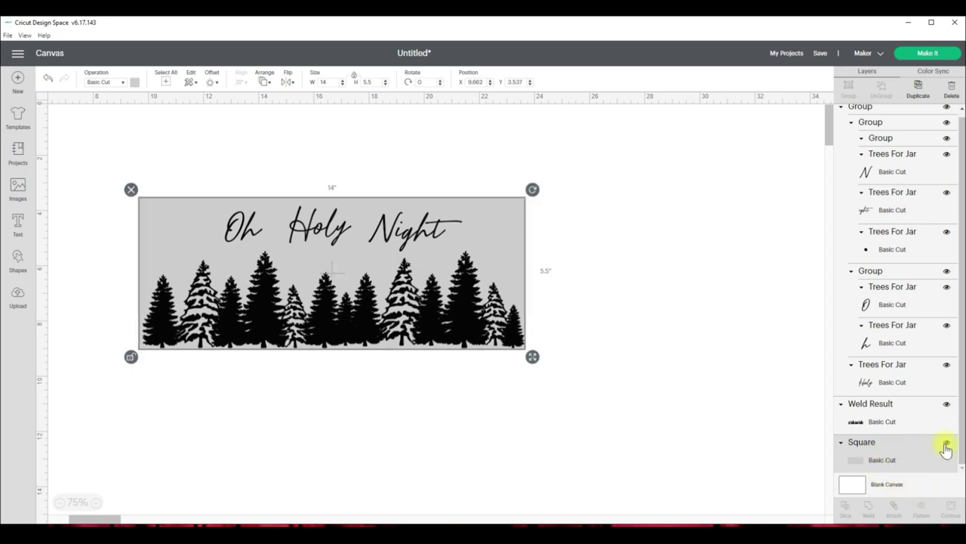
left_click(946, 445)
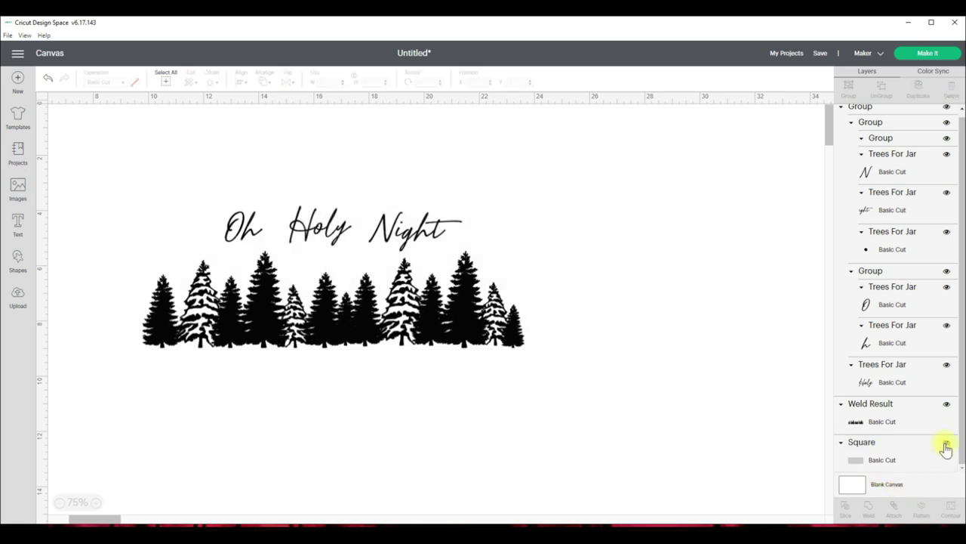
left_click(929, 54)
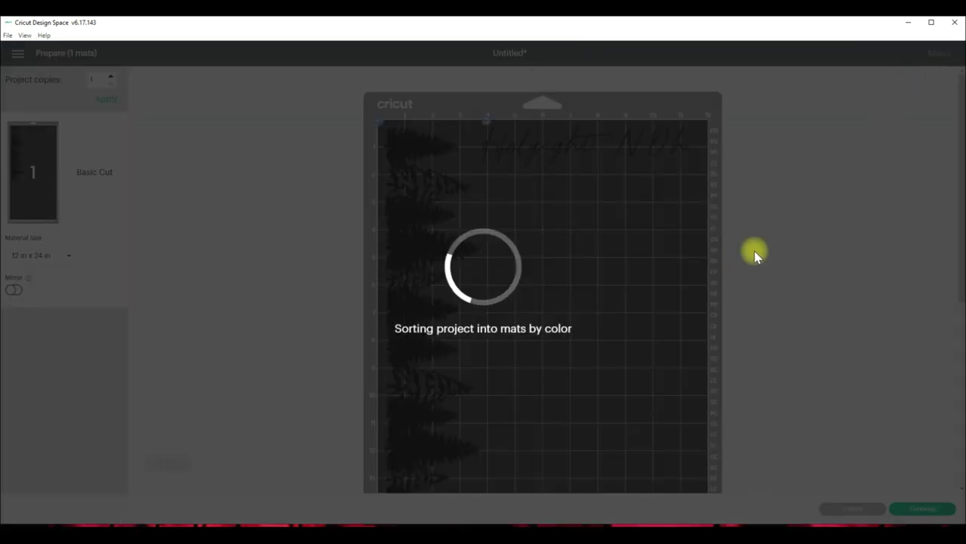
scroll(486, 221, "down", 2)
scroll(490, 249, "up", 2)
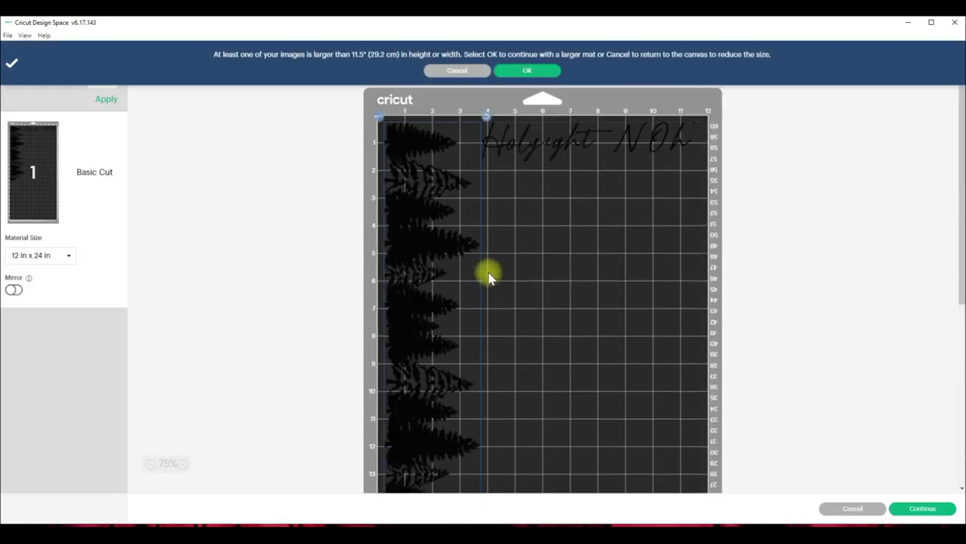
scroll(423, 253, "down", 9)
scroll(436, 219, "up", 9)
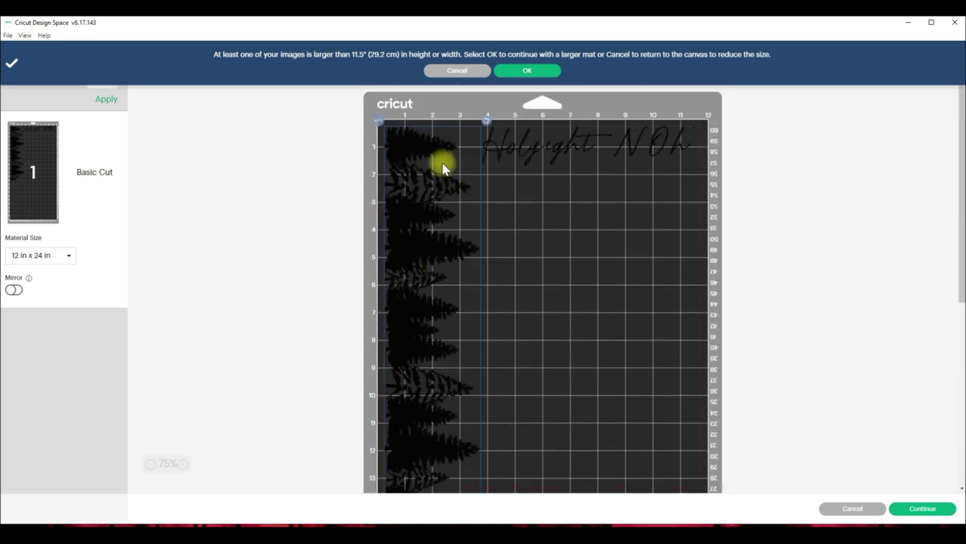
scroll(446, 404, "down", 3)
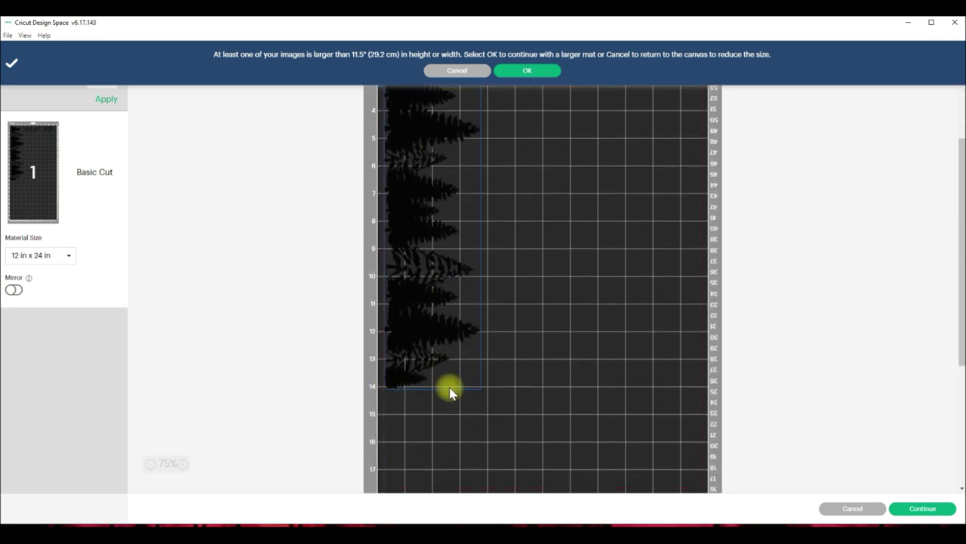
scroll(452, 387, "up", 3)
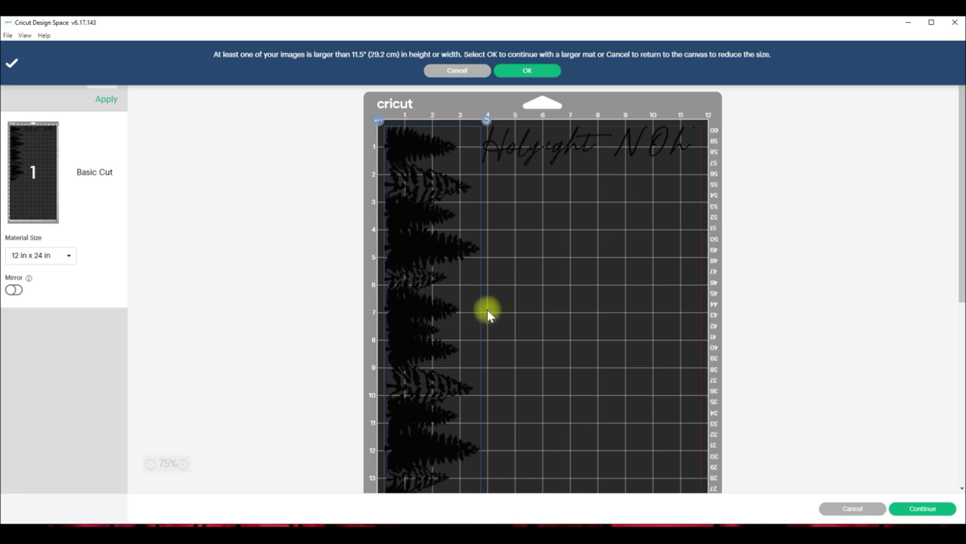
left_click(867, 510)
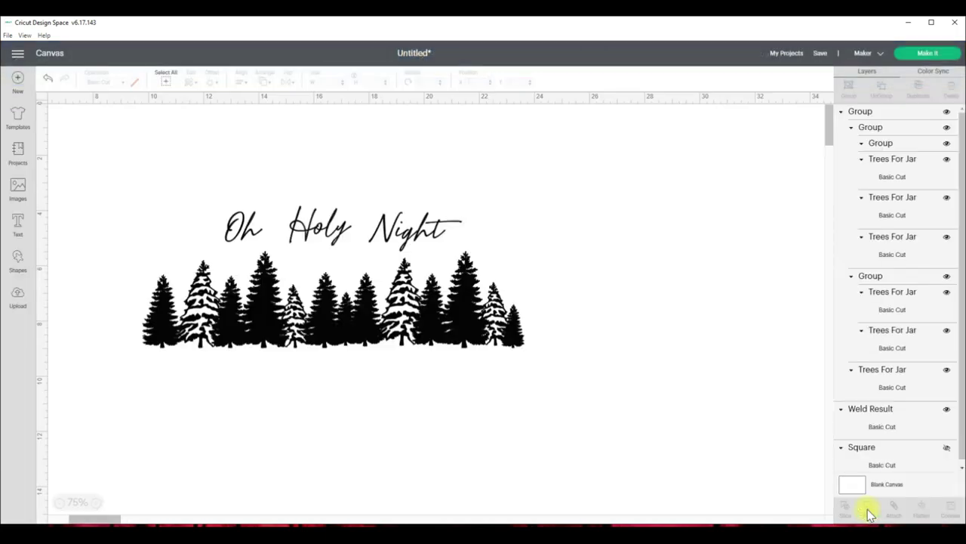
Weld the grouped "Oh Holy Night" lettering into a single shape.
left_click(308, 237)
left_click(334, 233)
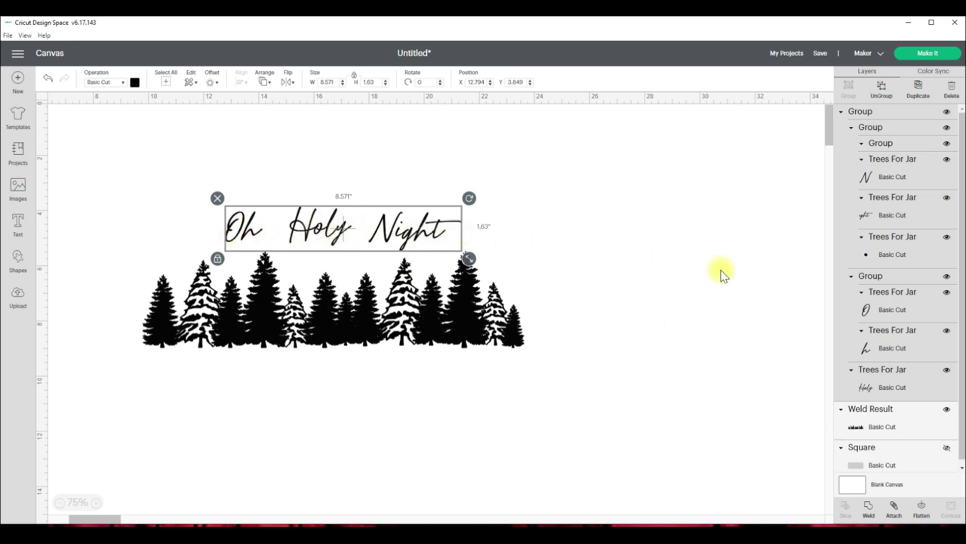
left_click(869, 507)
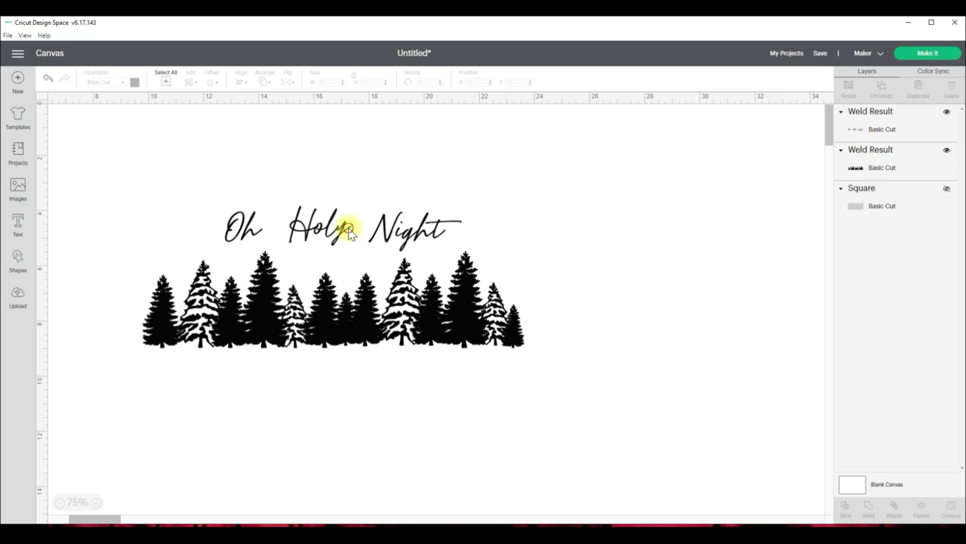
Recolor the welded lettering blue to separate it from the black trees.
left_click(348, 232)
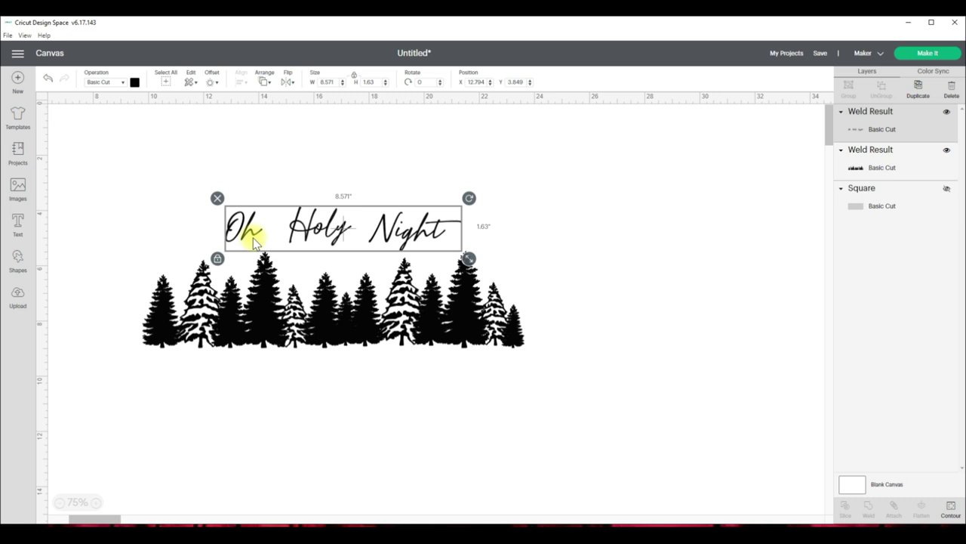
left_click(399, 294)
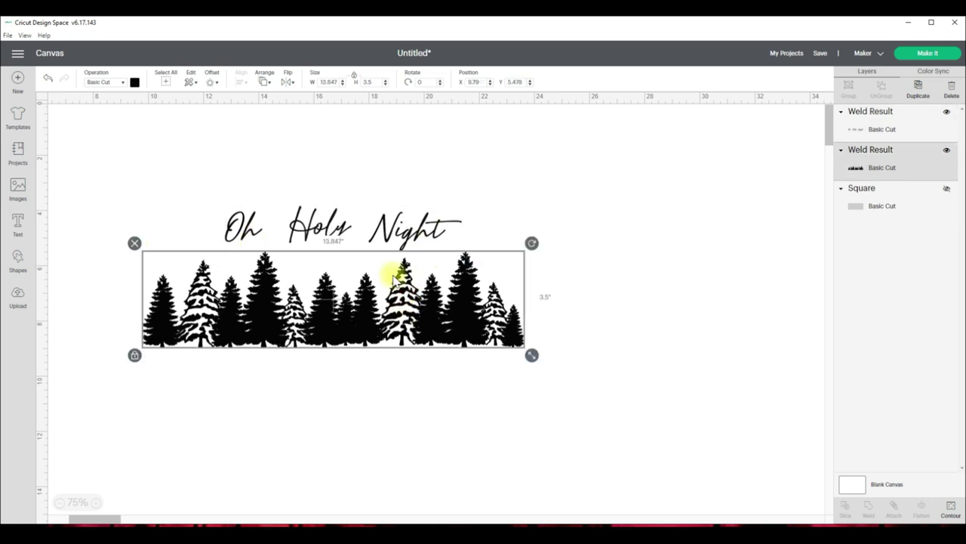
left_click(384, 222)
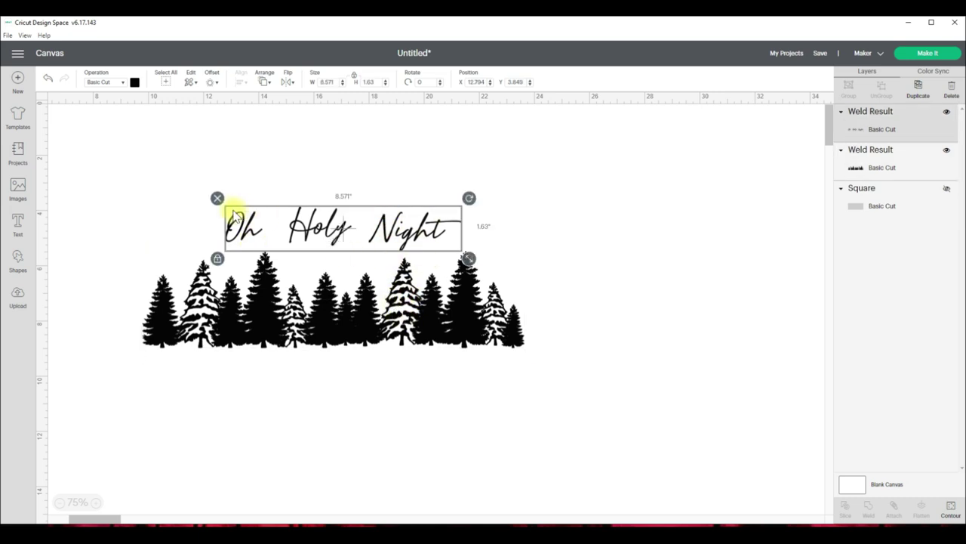
left_click(134, 83)
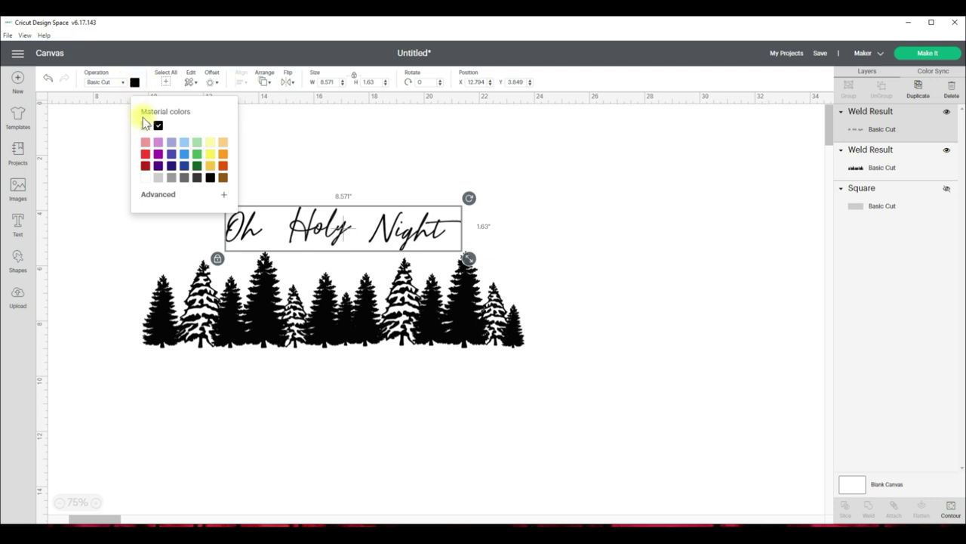
left_click(186, 156)
left_click(533, 298)
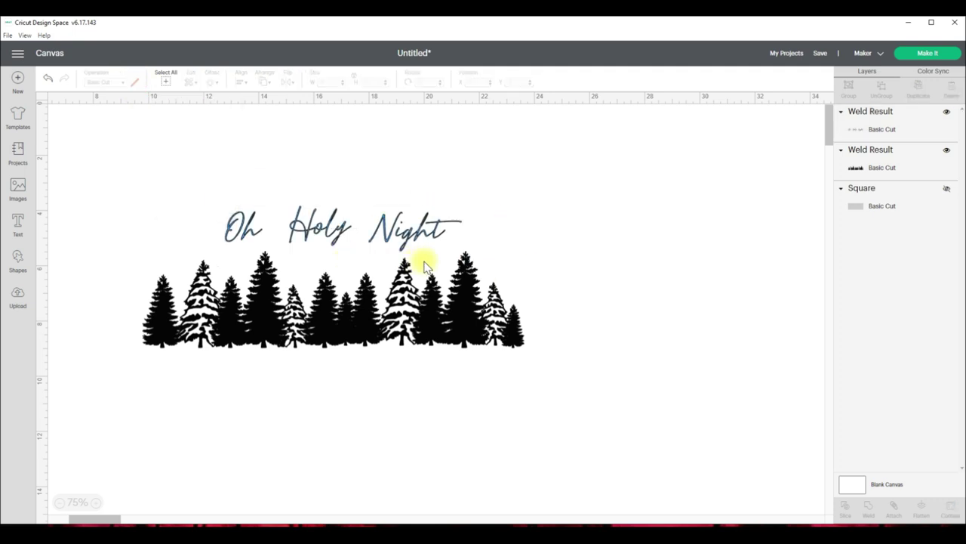
Preview the separate cutting mats for the trees and the blue lettering, and return to the canvas.
left_click(930, 54)
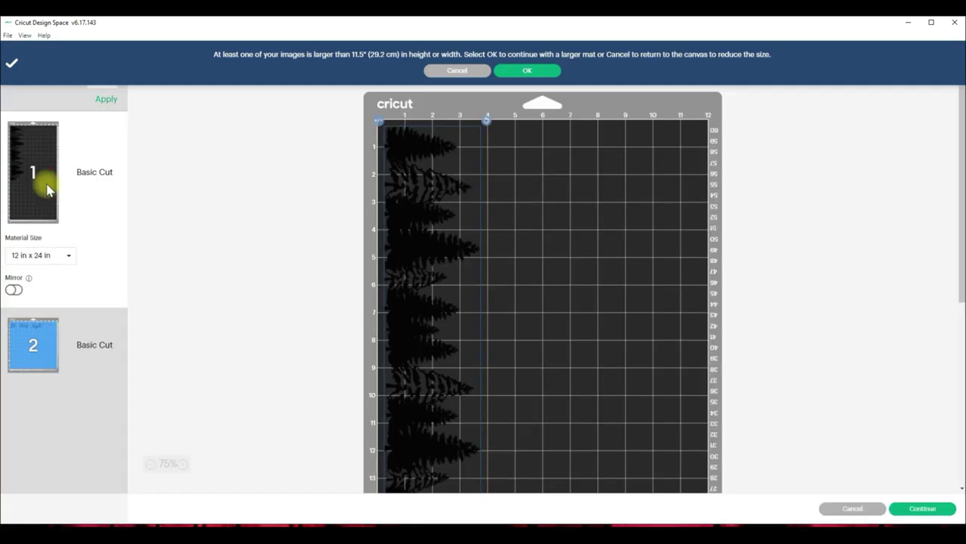
left_click(51, 365)
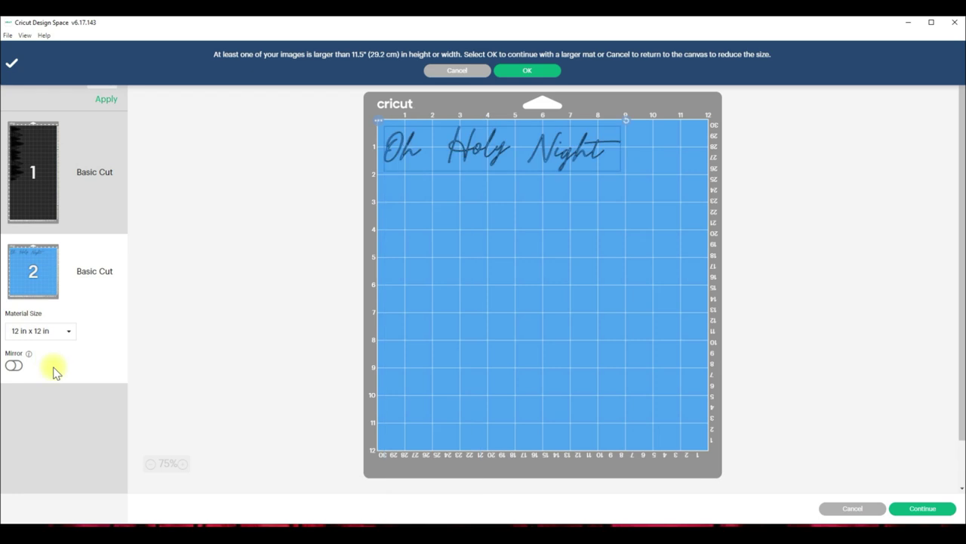
left_click(47, 213)
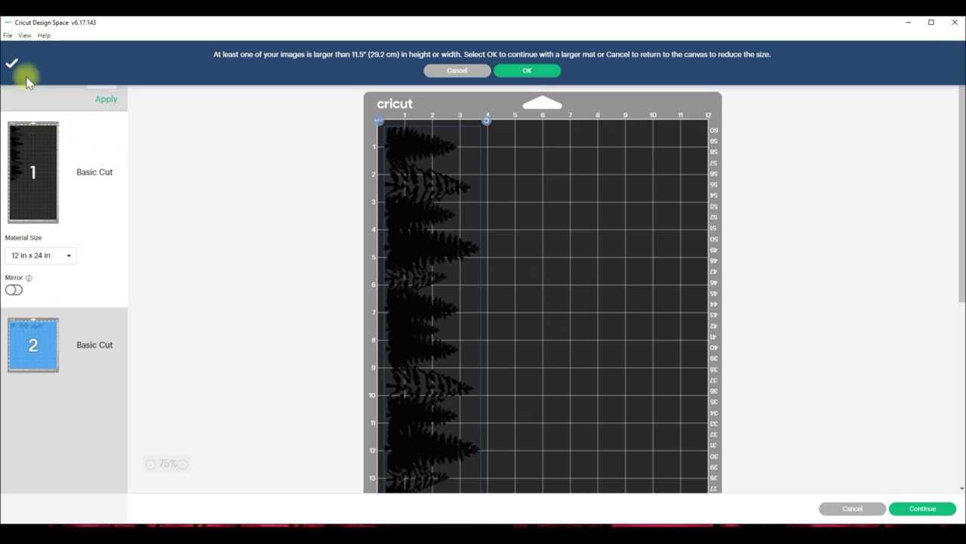
left_click(458, 71)
Set the color of the "Oh Holy Night" lettering back to black.
left_click(358, 228)
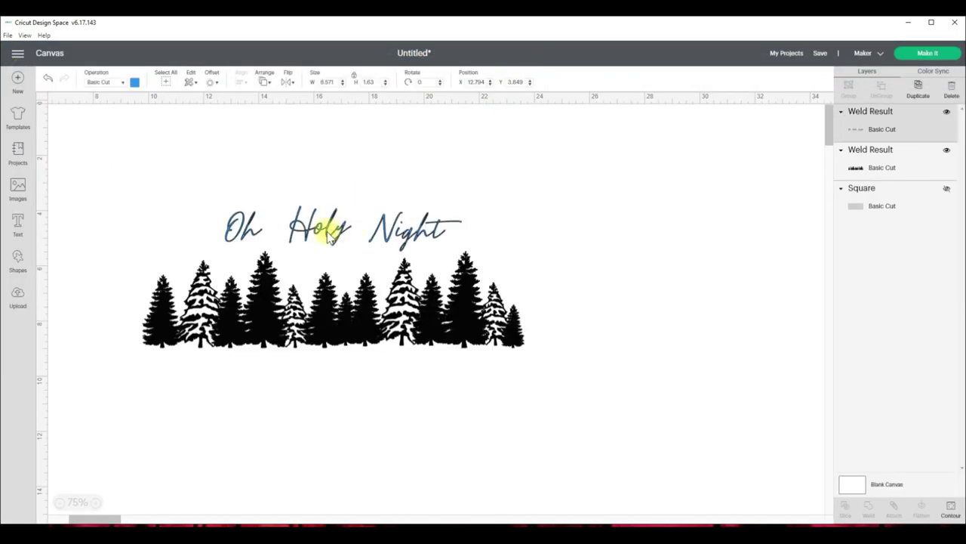
left_click(329, 236)
left_click(134, 82)
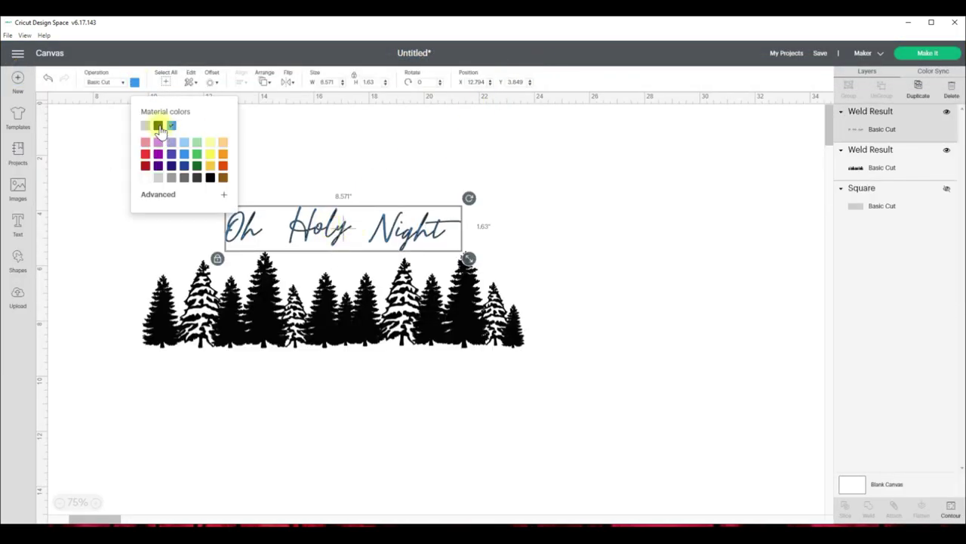
left_click(157, 126)
left_click(492, 267)
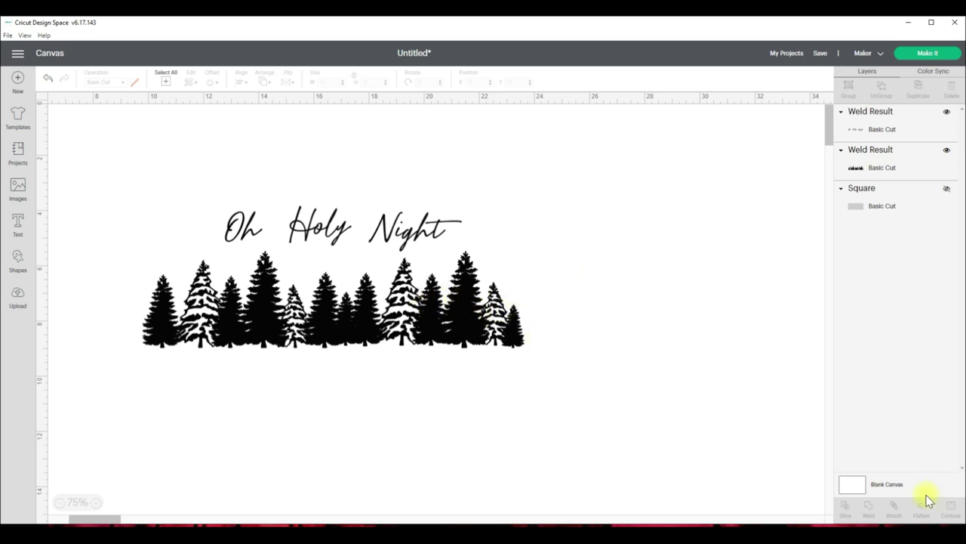
Show the hidden gray rectangle and shift the tree row slightly left inside it.
left_click(947, 189)
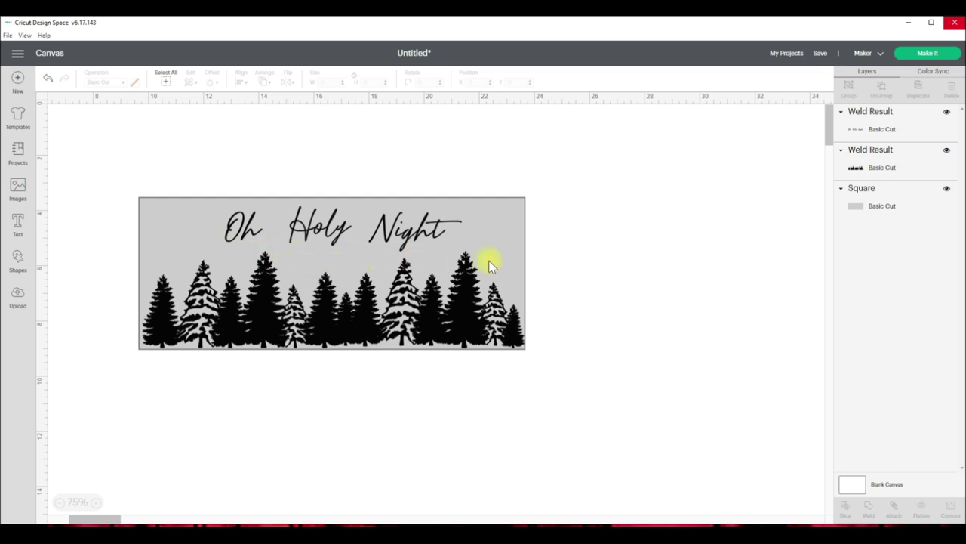
left_click(255, 324)
left_click(503, 400)
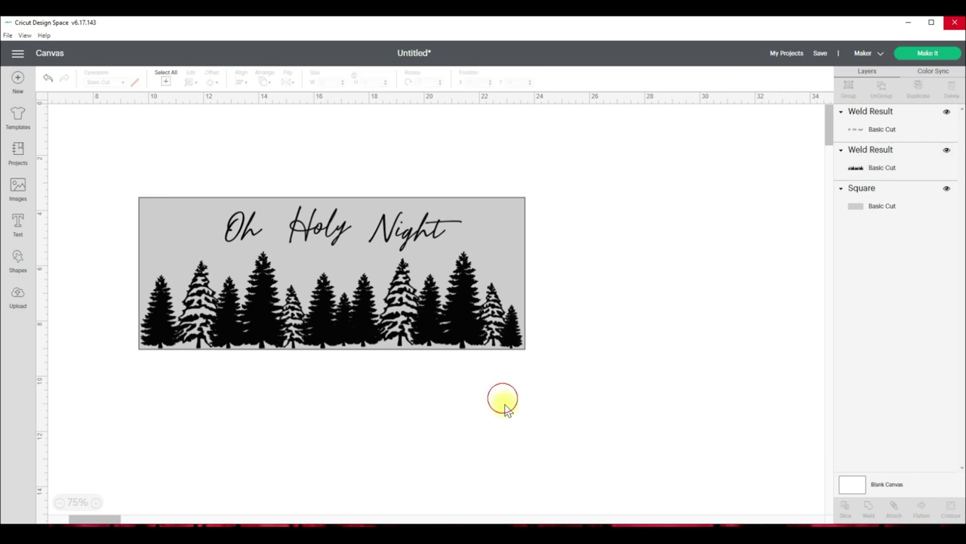
Attach the lettering, the tree row and the gray rectangle together.
left_click_drag(408, 354, 233, 194)
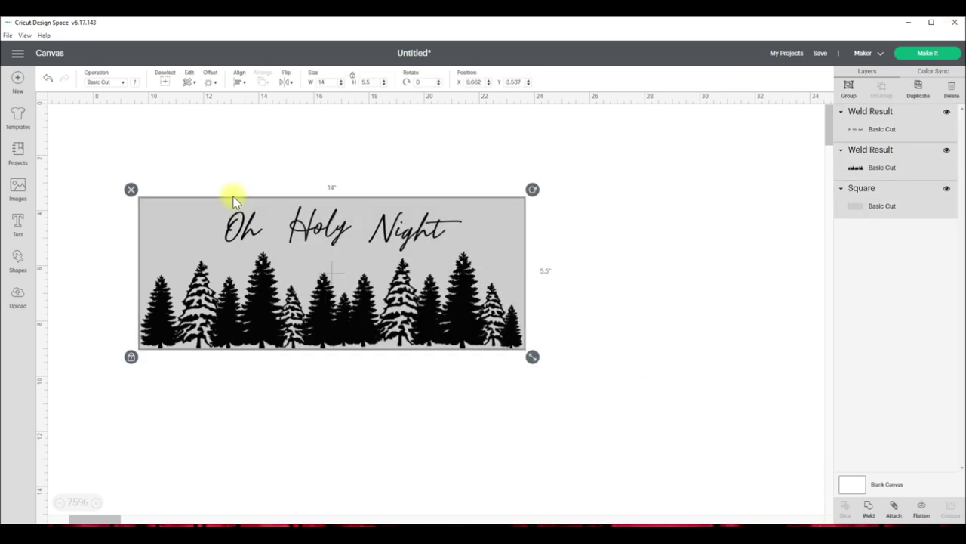
left_click(893, 509)
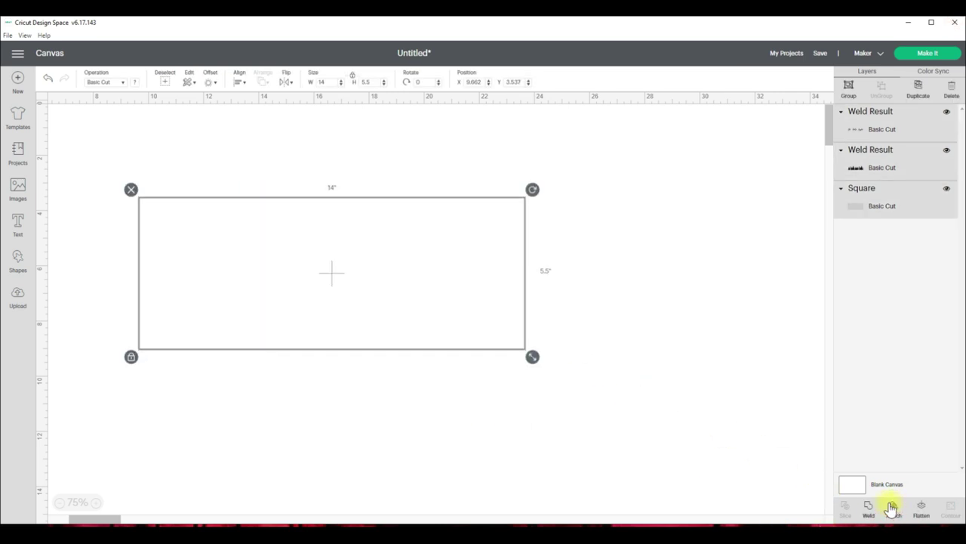